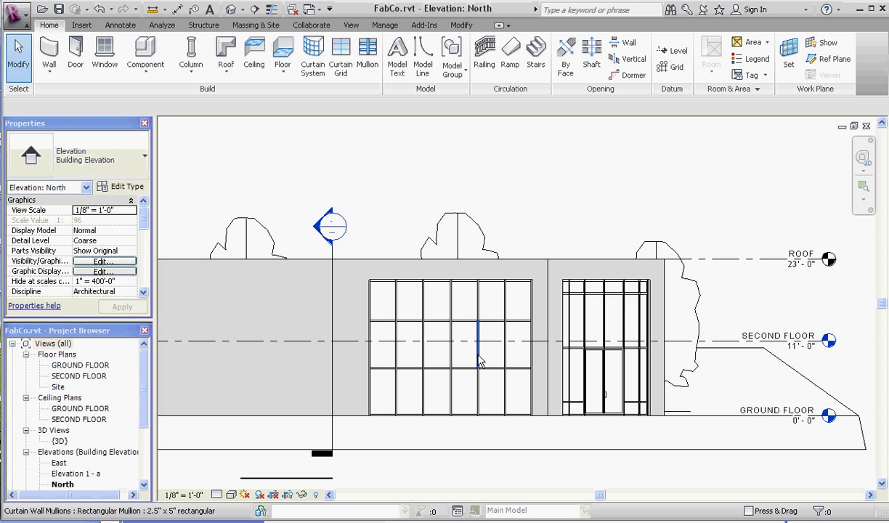
- Select a glazed panel of the storefront to inspect it, then clear the selection
key("Tab")
key("Tab")
key("Tab")
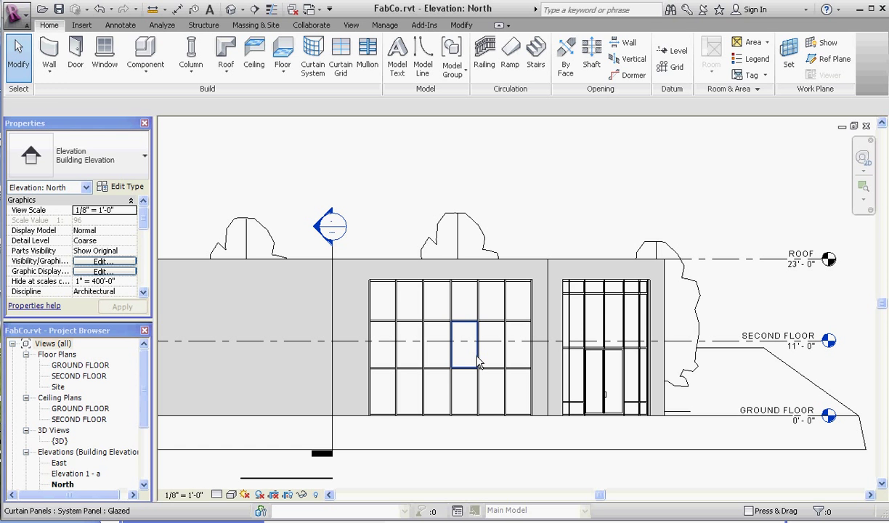
left_click(478, 361)
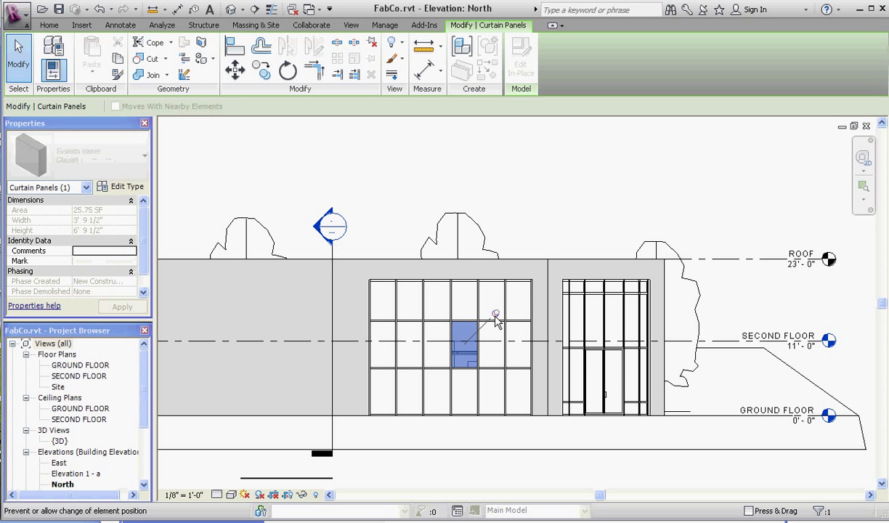
scroll(472, 351, "up", 4)
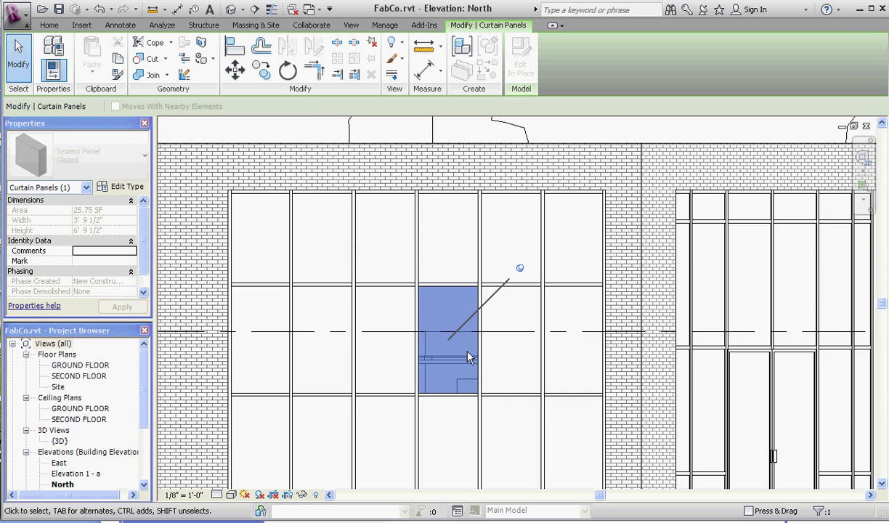
scroll(468, 356, "up", 3)
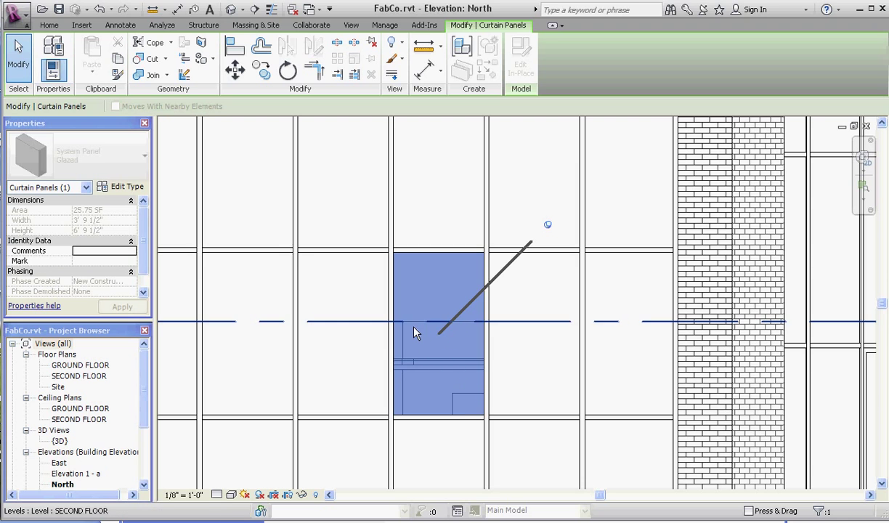
scroll(371, 333, "down", 4)
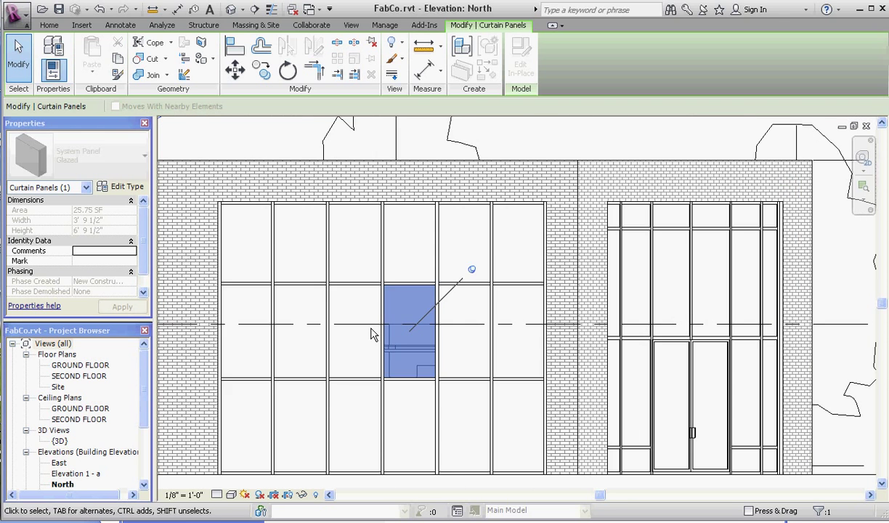
scroll(371, 331, "down", 2)
left_click(500, 185)
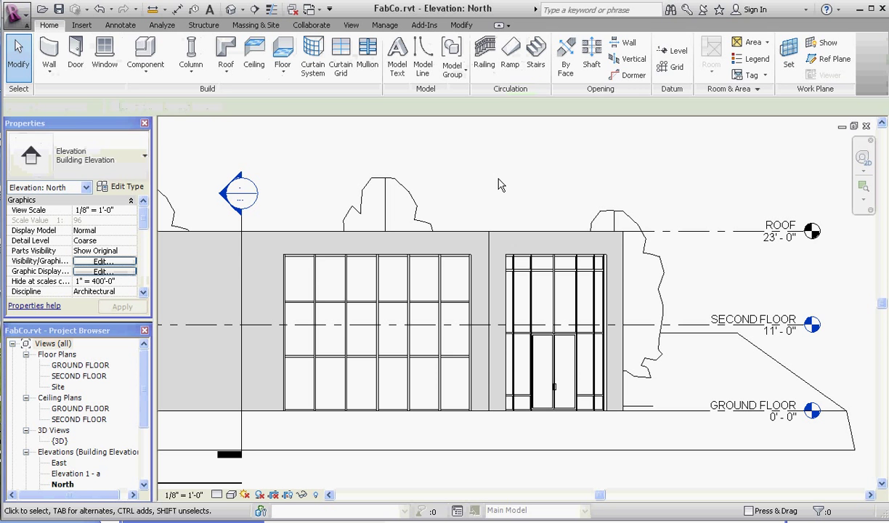
scroll(378, 337, "up", 3)
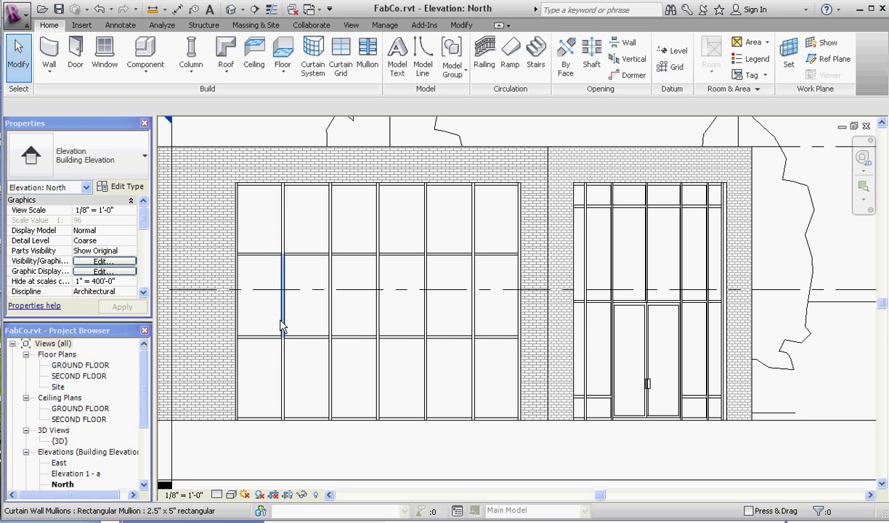
- Select the left vertical curtain grid line and toggle its pin
key("Tab")
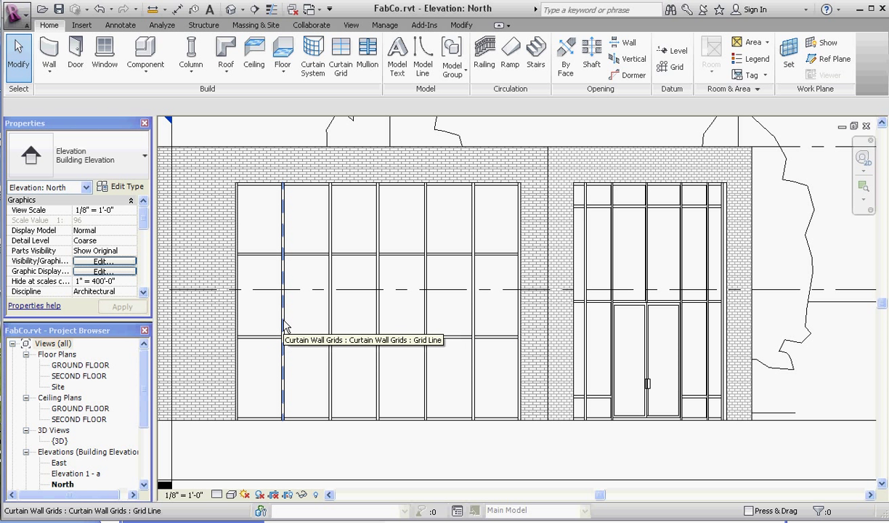
left_click(285, 327)
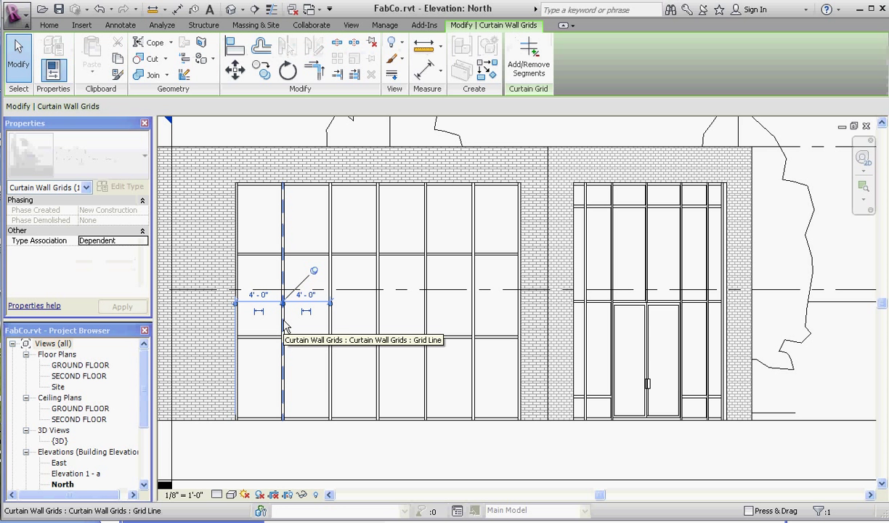
left_click(313, 272)
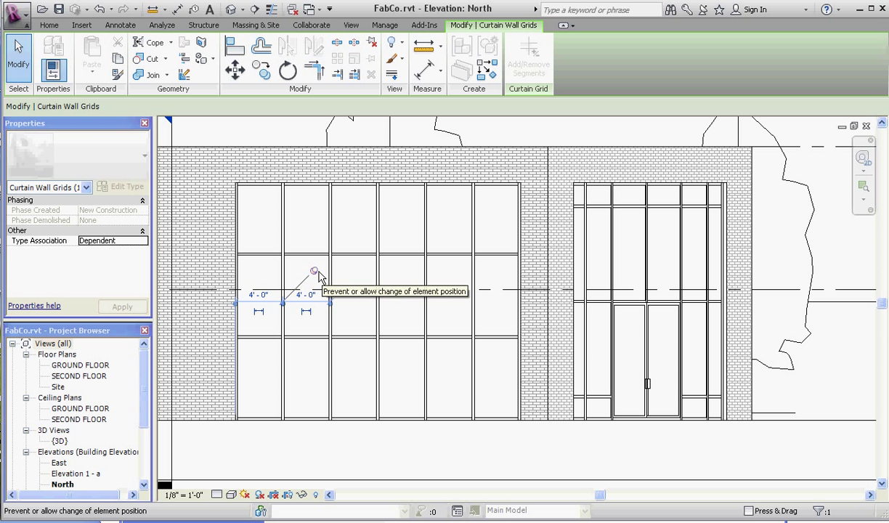
left_click(314, 272)
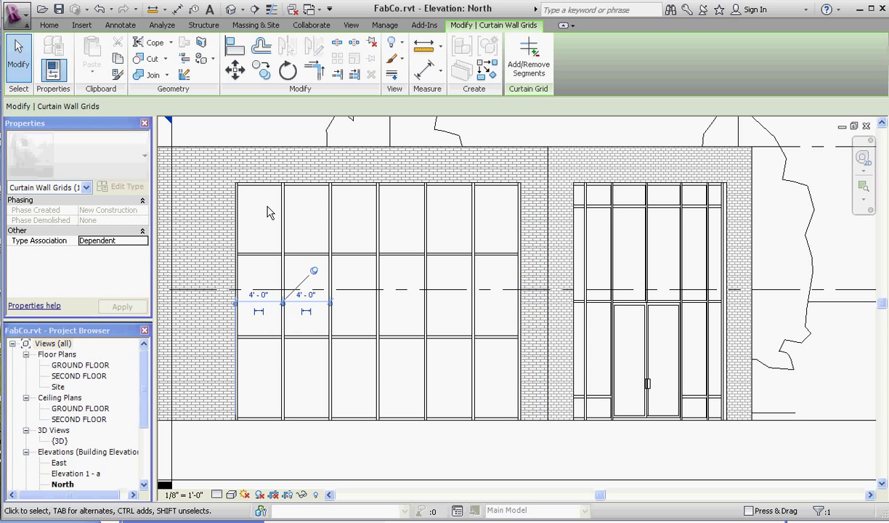
key("Escape")
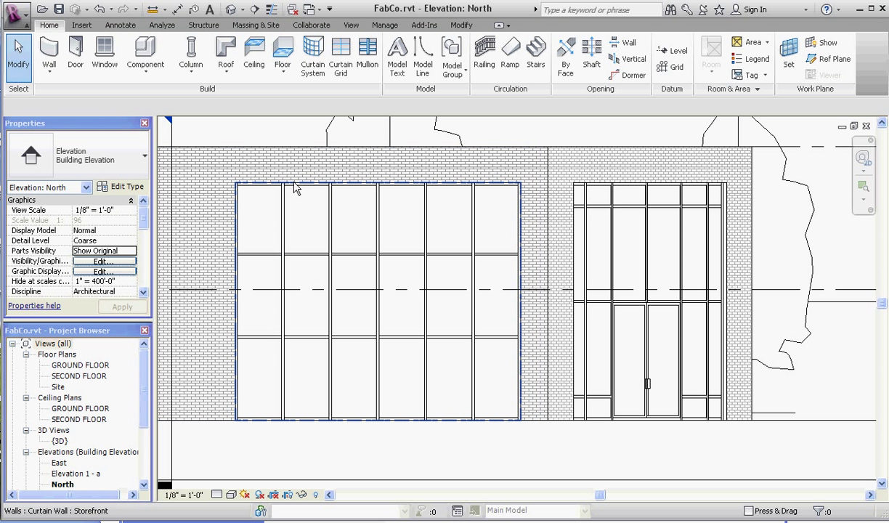
- Inspect the Storefront curtain wall's type properties without changing anything
left_click(239, 226)
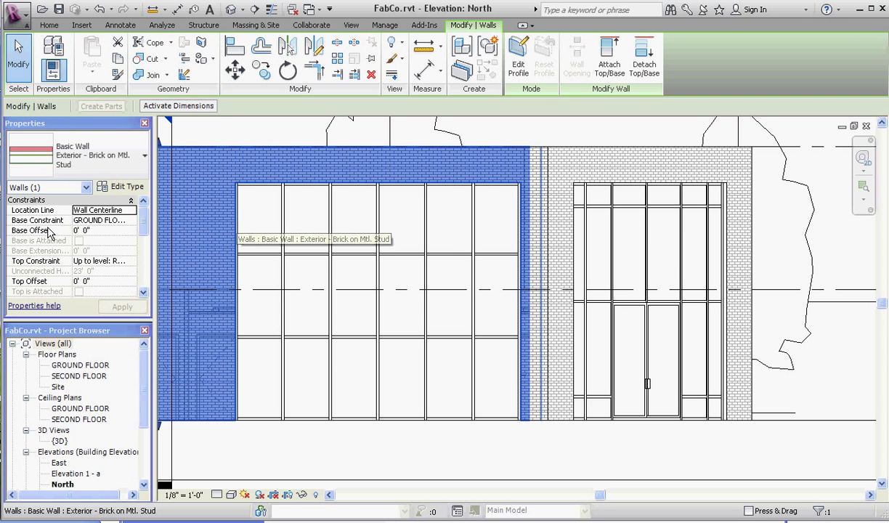
key("Escape")
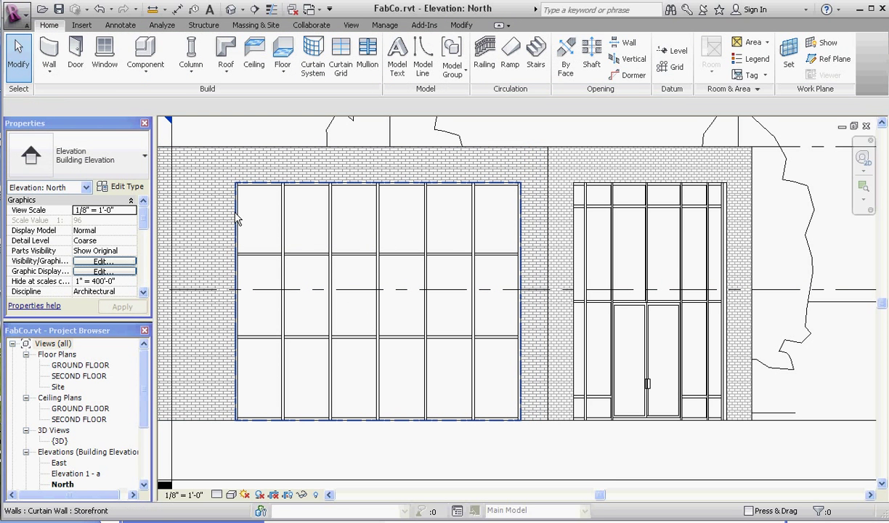
left_click(317, 257)
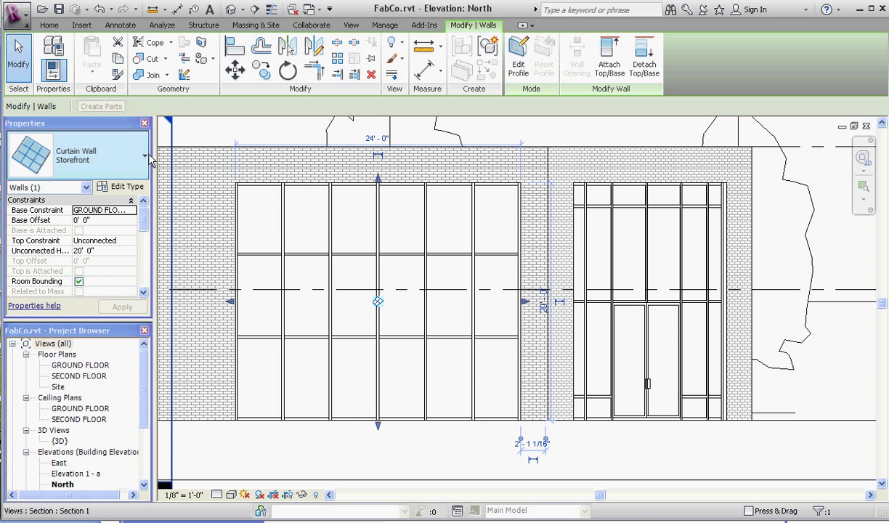
left_click(130, 186)
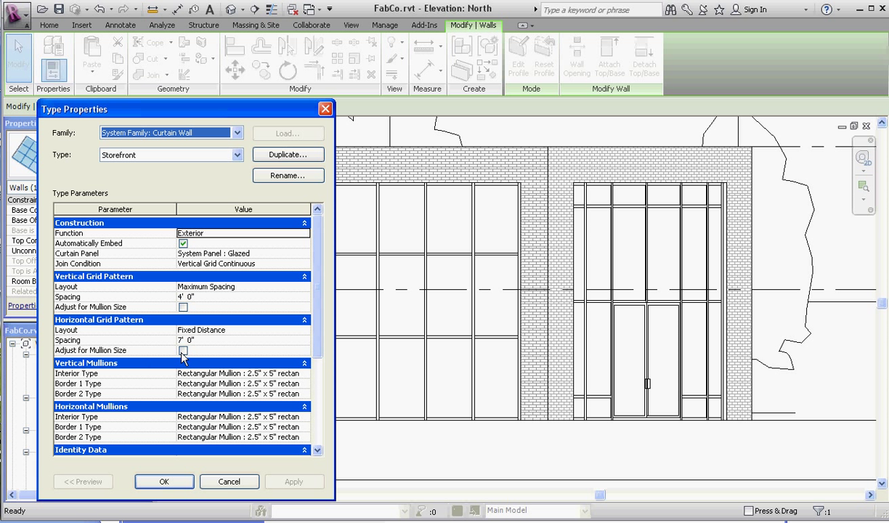
left_click(227, 483)
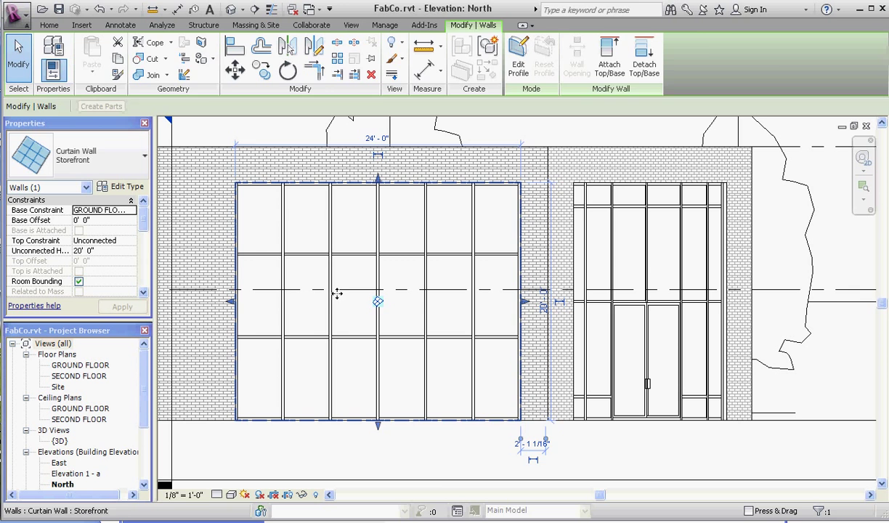
key("Escape")
- Unpin the leftmost interior vertical grid line and set its left spacing to 2'-0"
key("Tab")
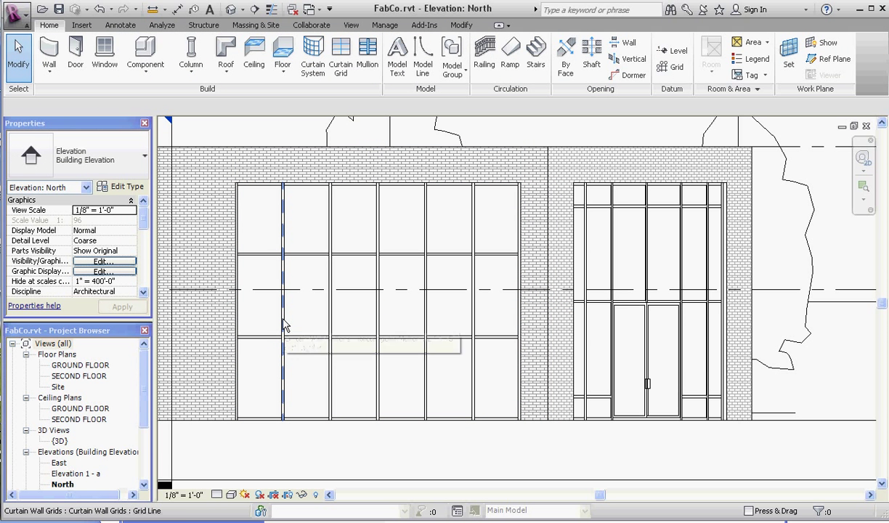
left_click(284, 325)
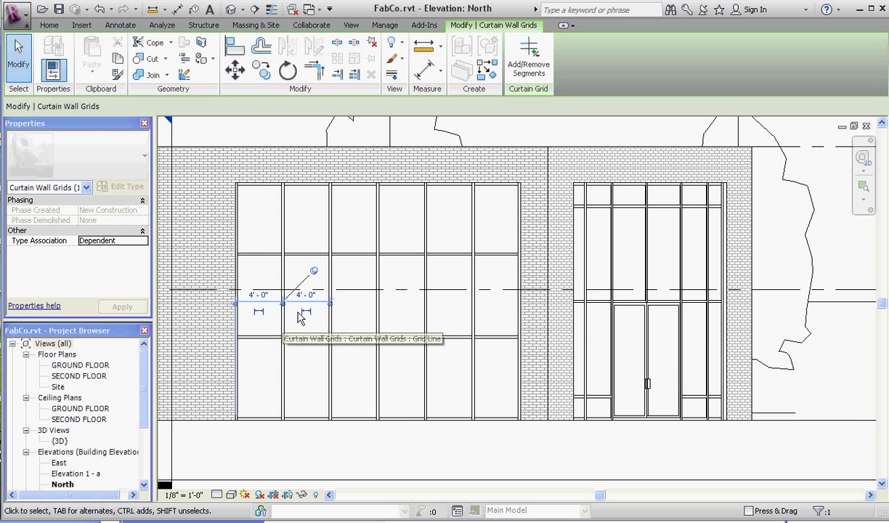
left_click(314, 271)
left_click(260, 296)
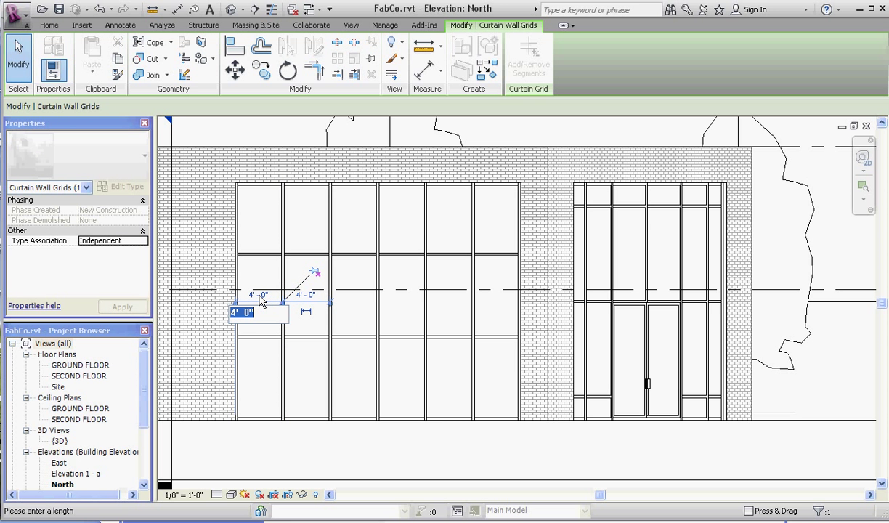
type("2")
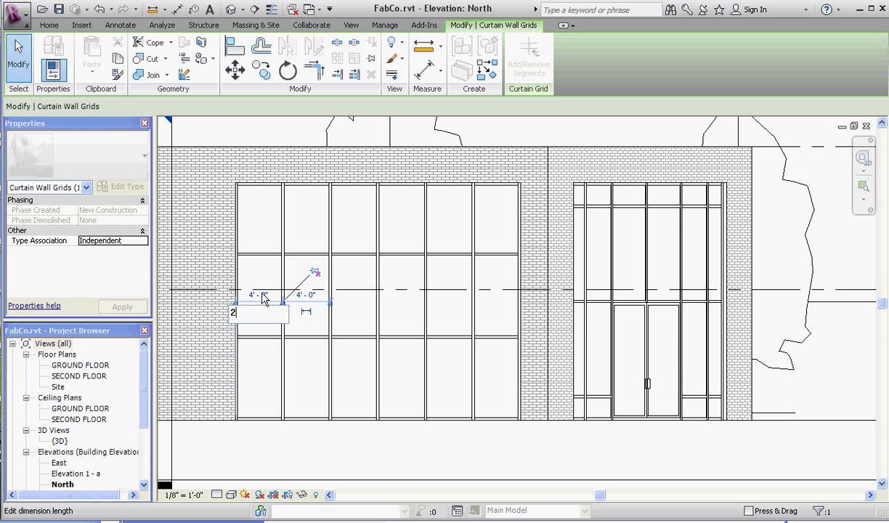
key("Return")
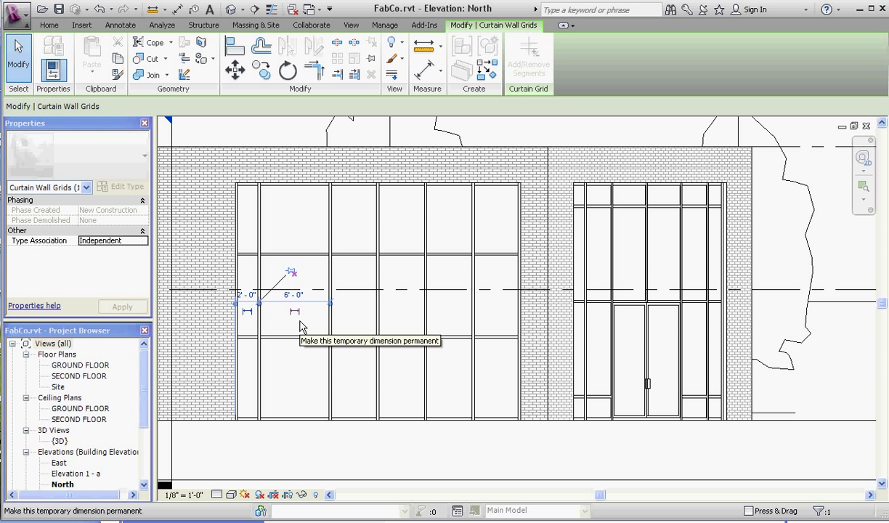
key("Escape")
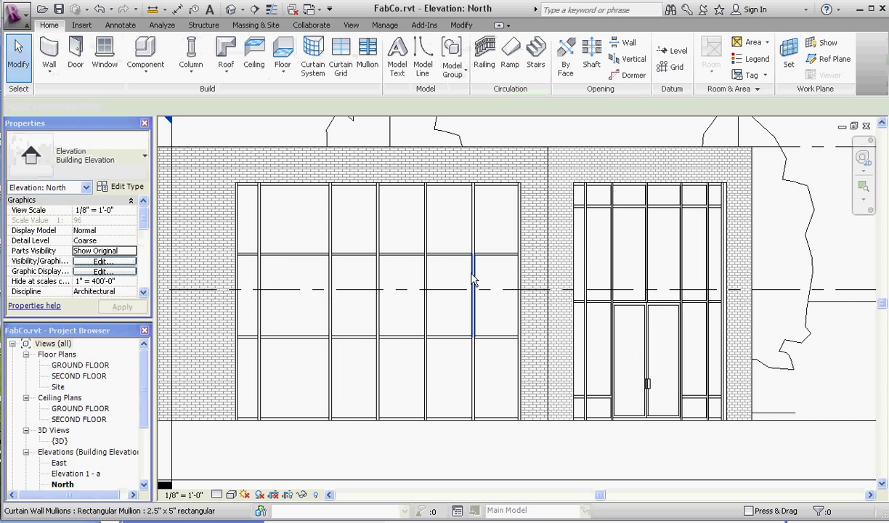
- Set the right-hand vertical grid line's outer spacing to 2'-0"
key("Tab")
left_click(473, 281)
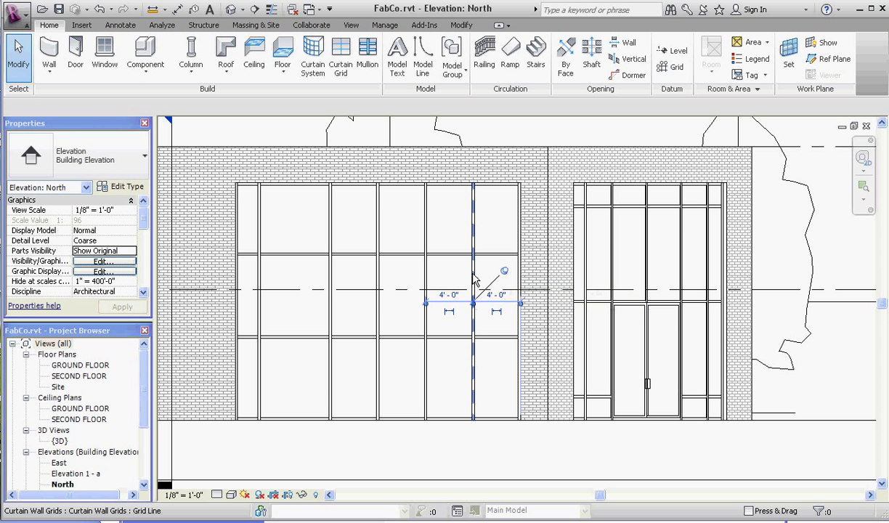
left_click(496, 294)
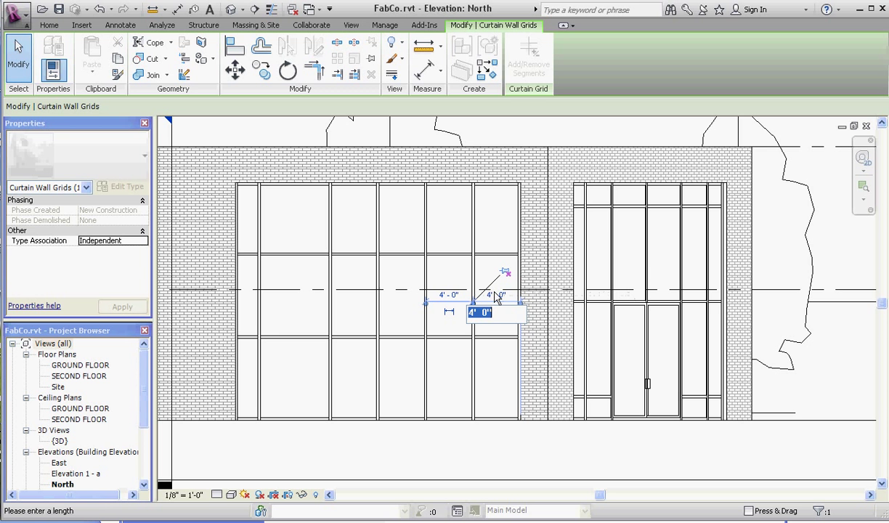
type("2")
key("Return")
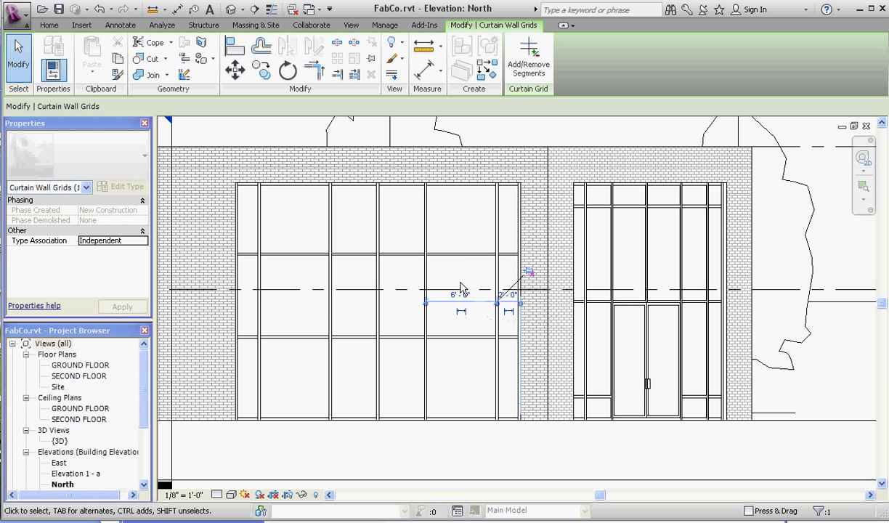
key("Escape")
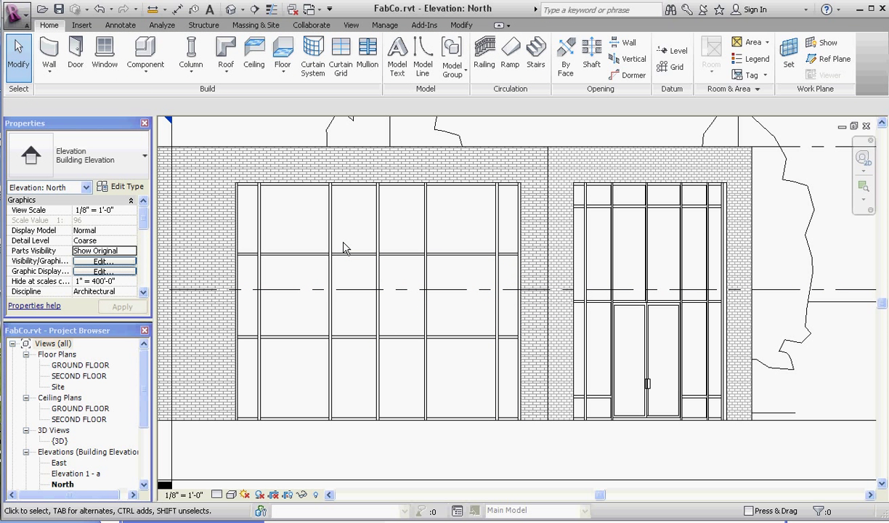
- Unpin the next vertical grid line and reposition it to a 4'-0" spacing
key("Tab")
left_click(331, 313)
left_click(293, 296)
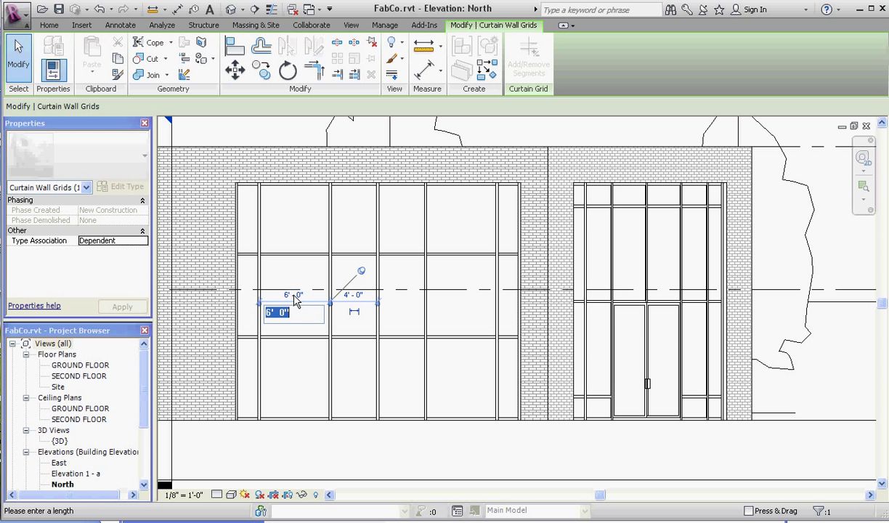
type("6")
key("Return")
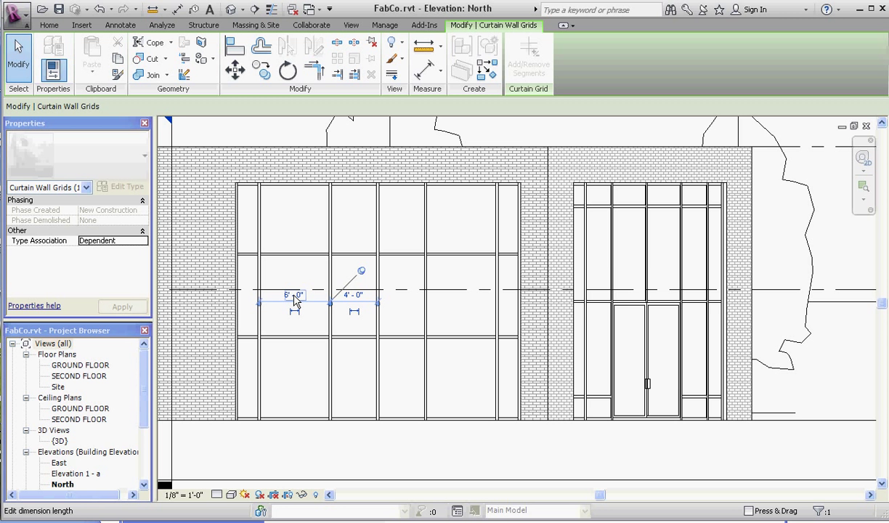
left_click(362, 273)
left_click(294, 296)
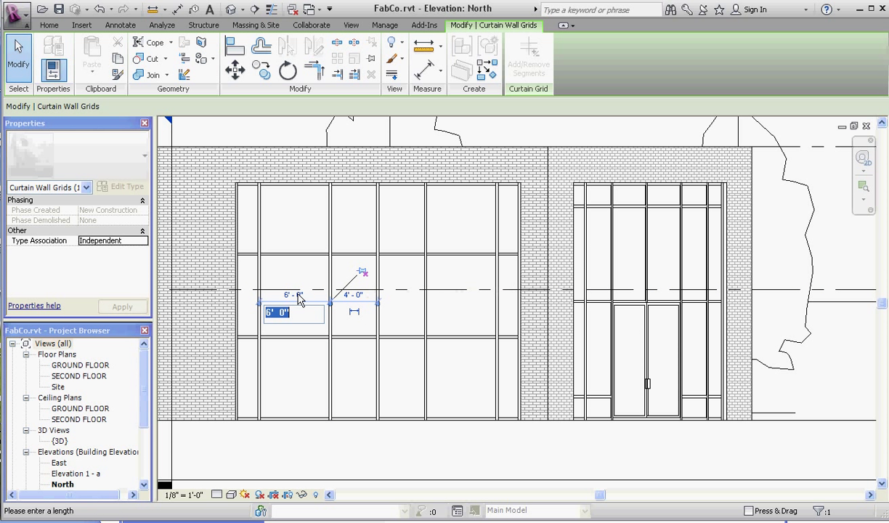
type("4")
key("Return")
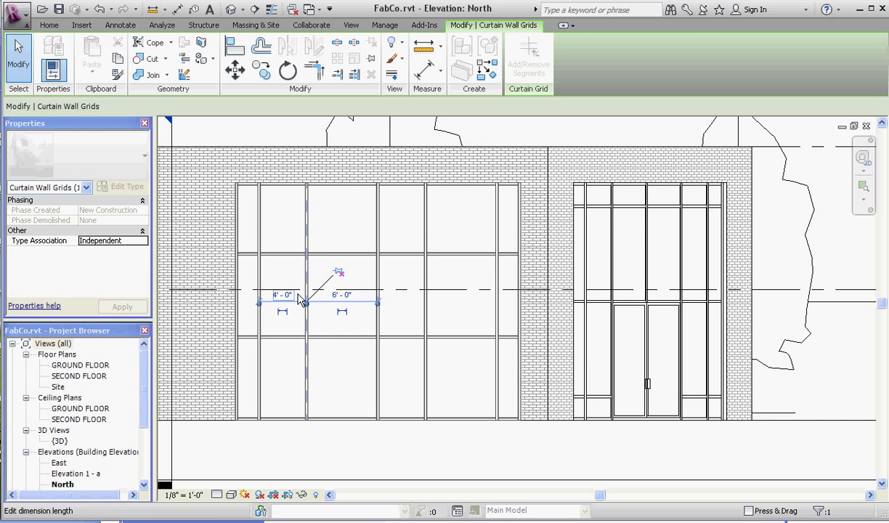
key("Escape")
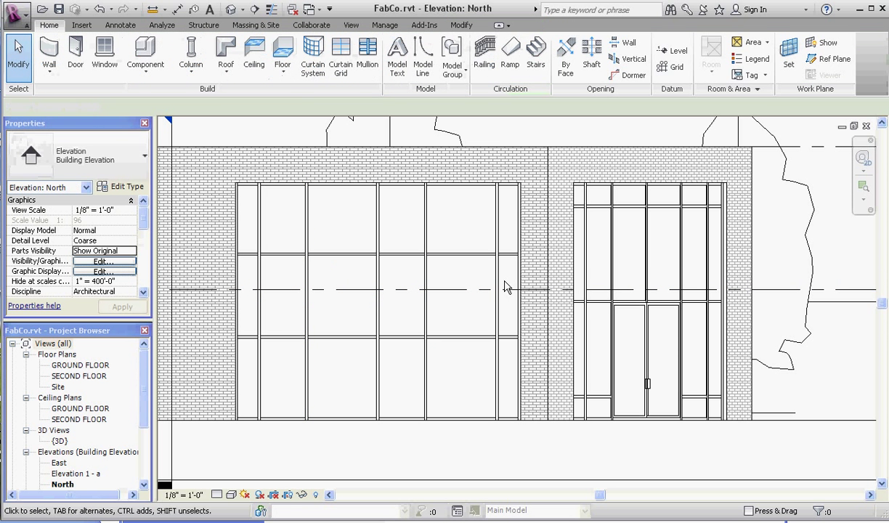
- Unpin the following vertical grid line and set its right spacing to 4'-0"
left_click(426, 284)
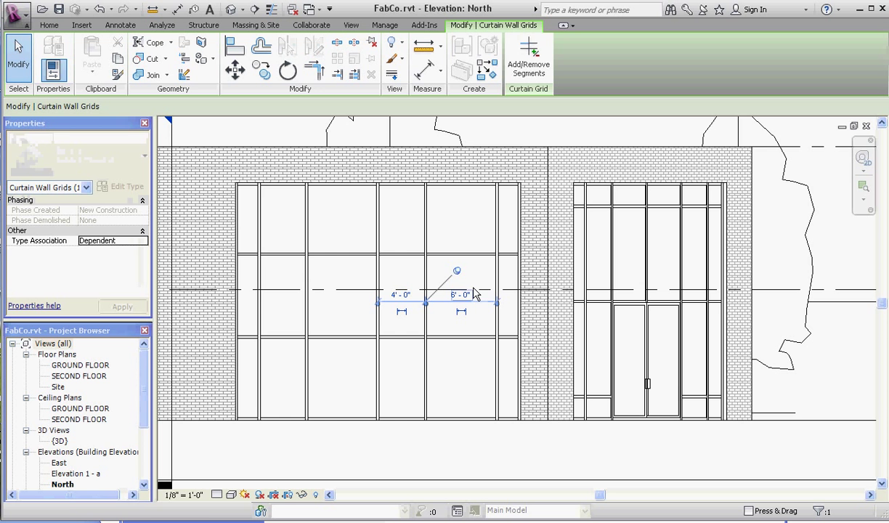
left_click(454, 274)
left_click(460, 296)
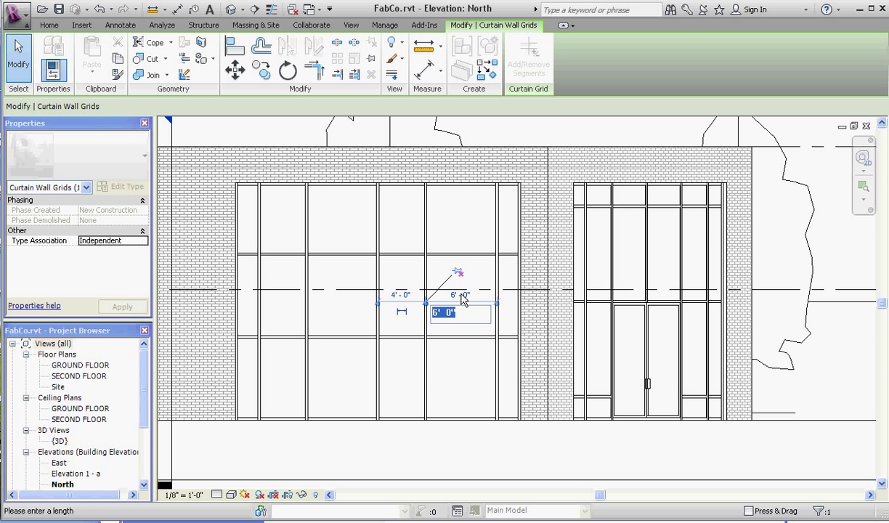
type("4")
key("Return")
key("Escape")
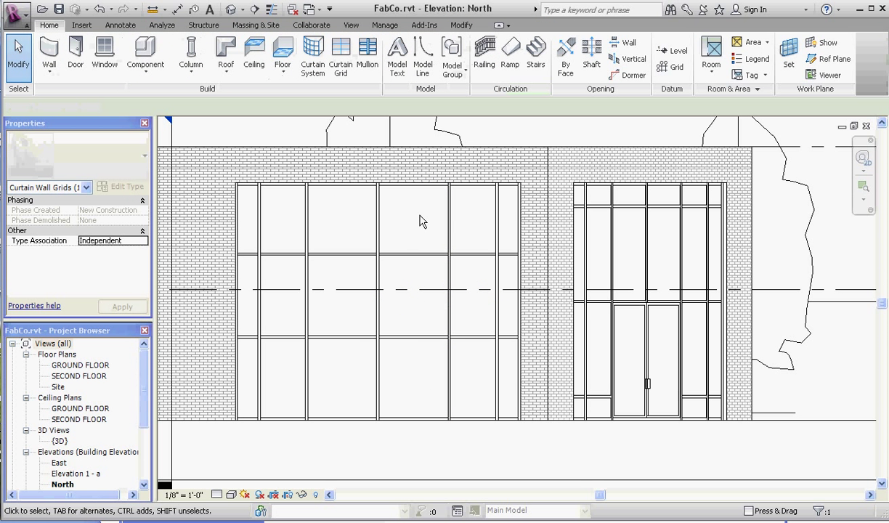
- Unpin the upper horizontal grid line and make the row below it 5'-0" high
left_click(412, 260)
key("Tab")
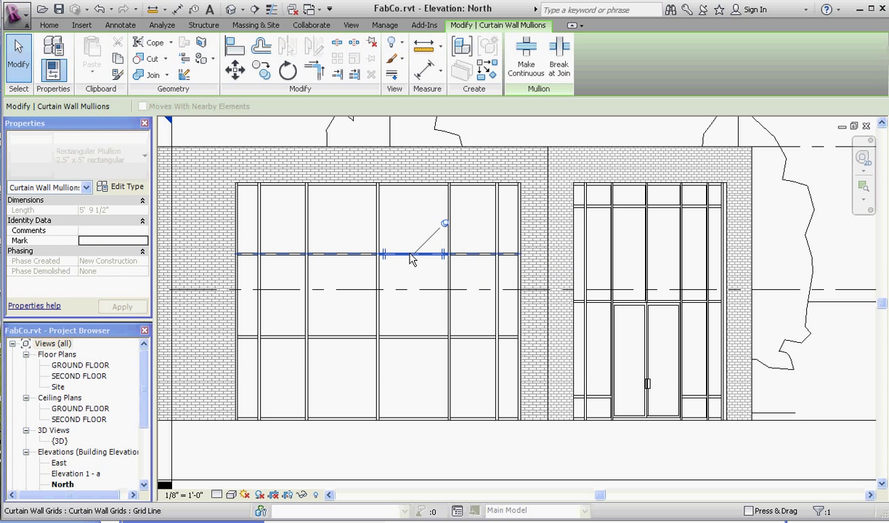
left_click(411, 260)
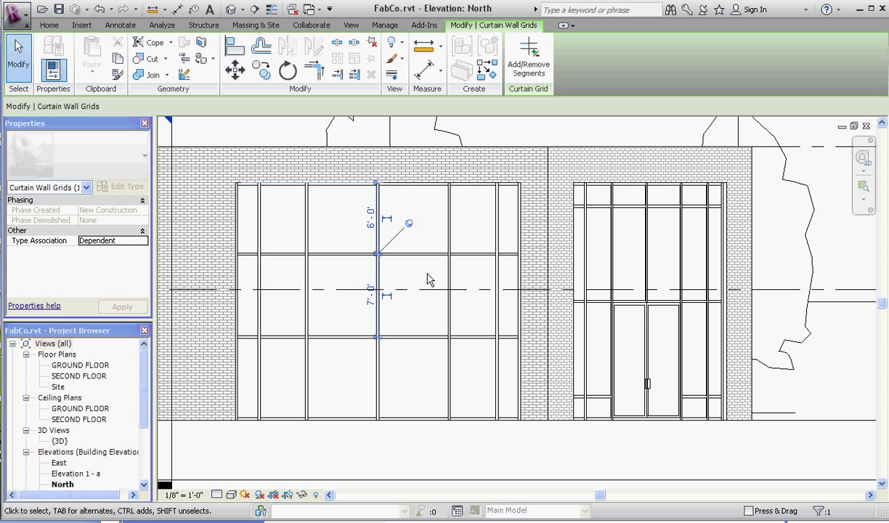
left_click(411, 226)
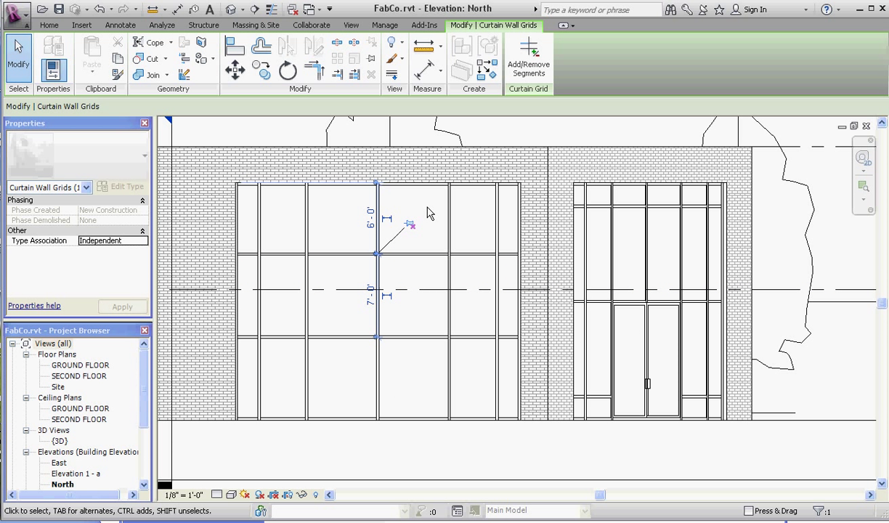
left_click(372, 229)
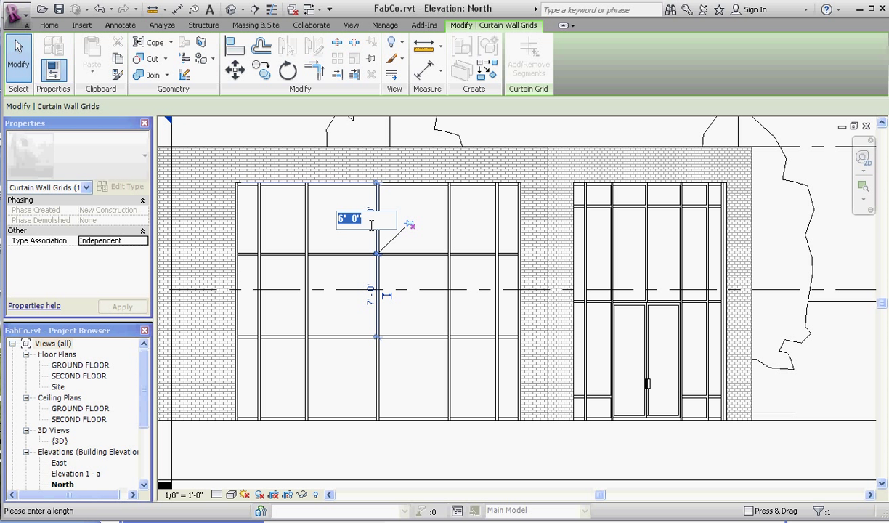
left_click(373, 299)
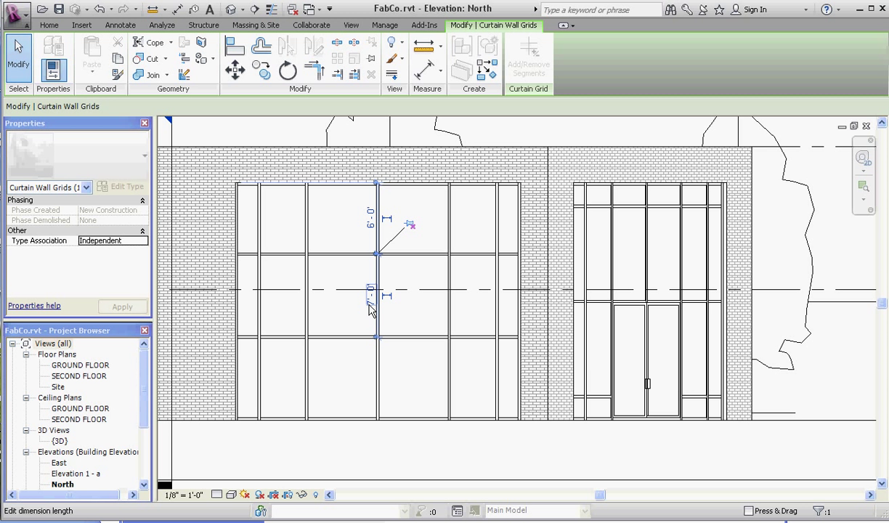
left_click(372, 294)
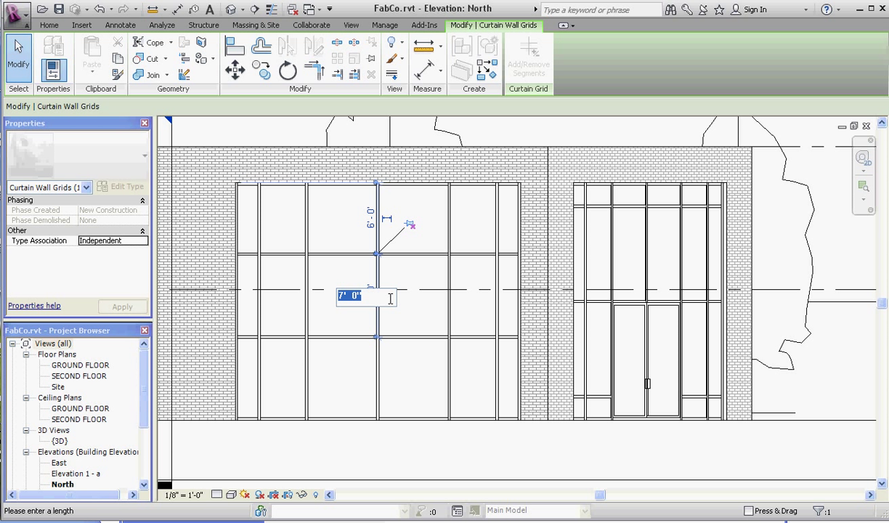
type("5")
key("Return")
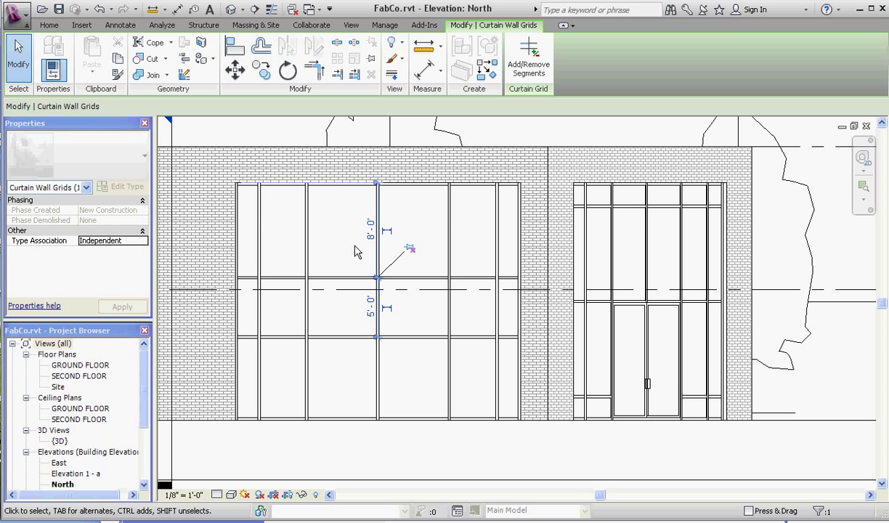
key("Escape")
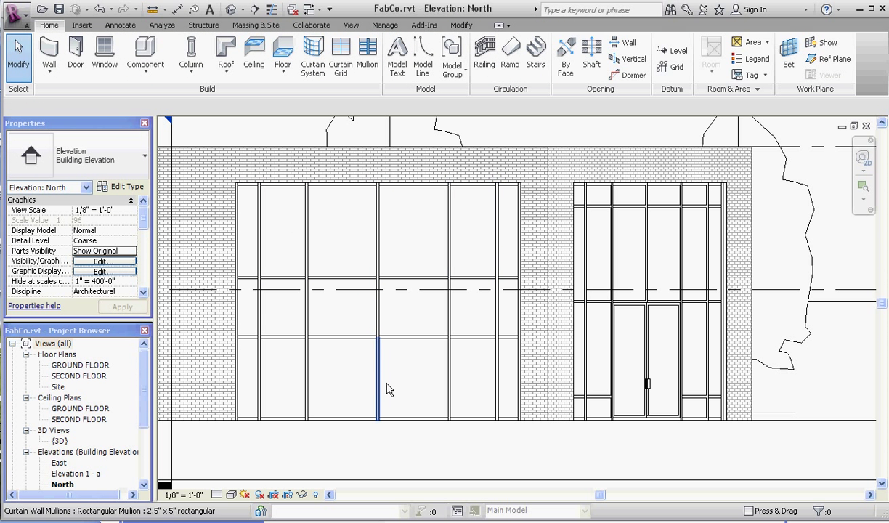
- Move the lower horizontal grid line so the bottom rows are 6'-0" each
left_click(411, 338)
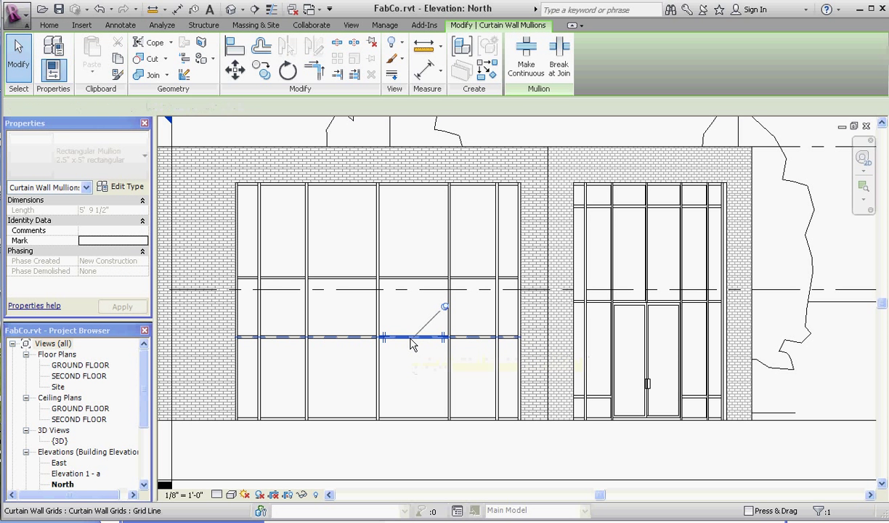
left_click(378, 343)
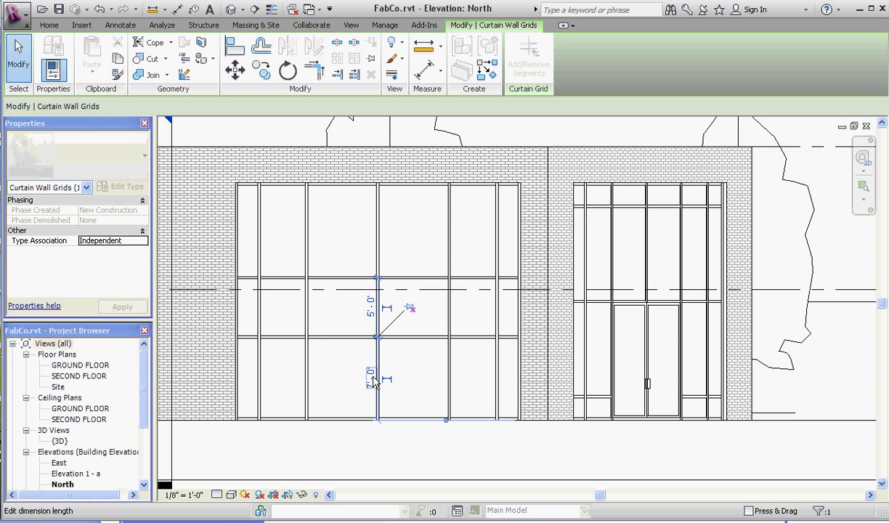
left_click(372, 377)
type("6")
key("Return")
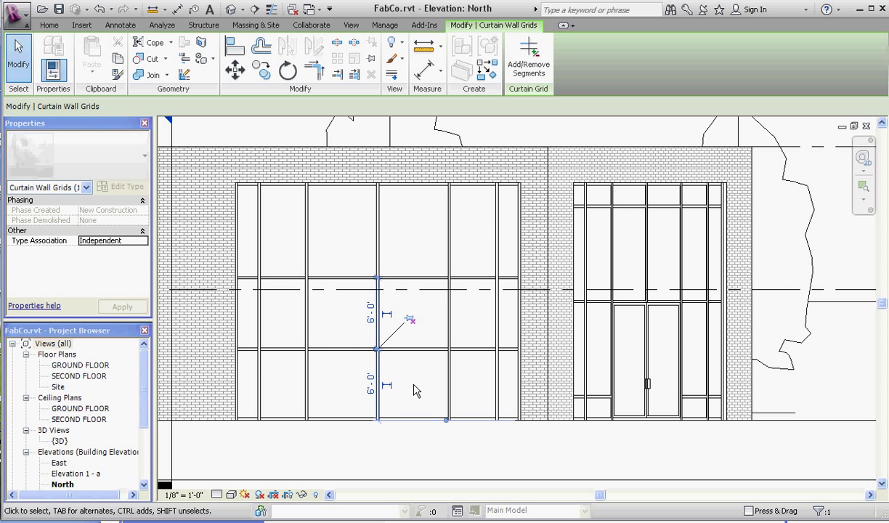
- Place a new horizontal curtain grid line midway across the left storefront's top row
key("Escape")
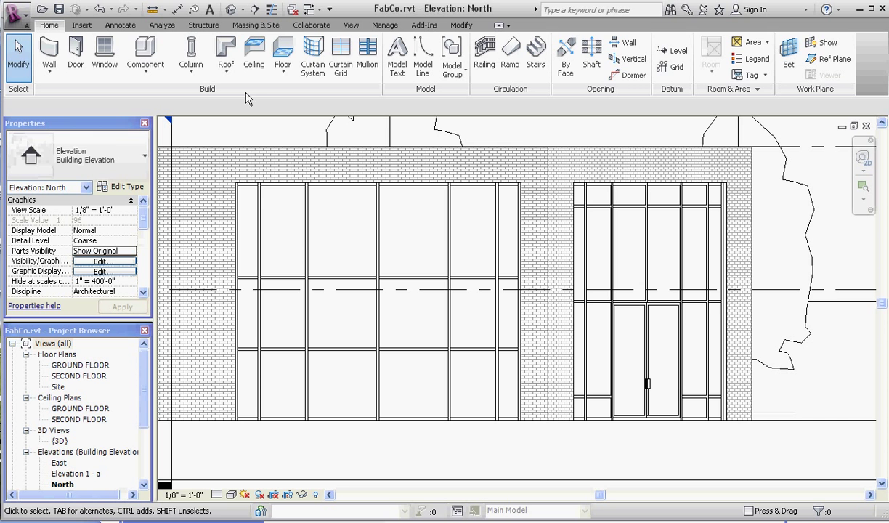
left_click(346, 58)
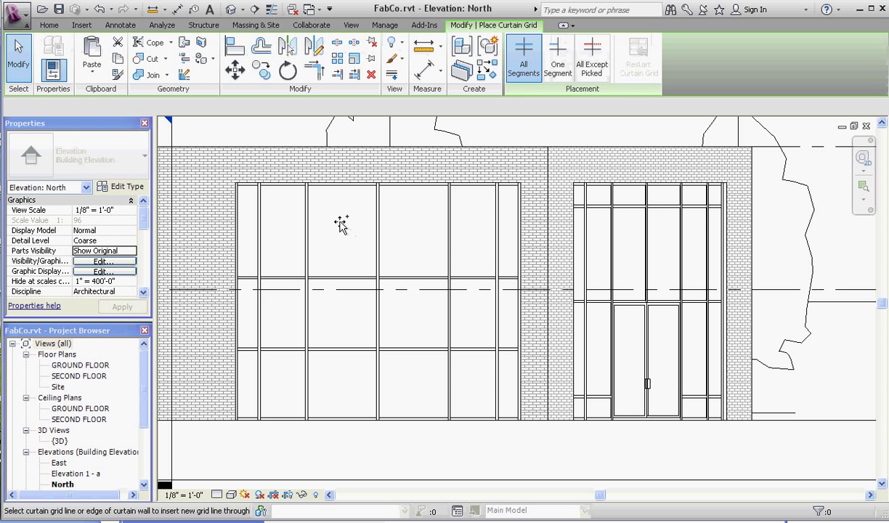
left_click(375, 225)
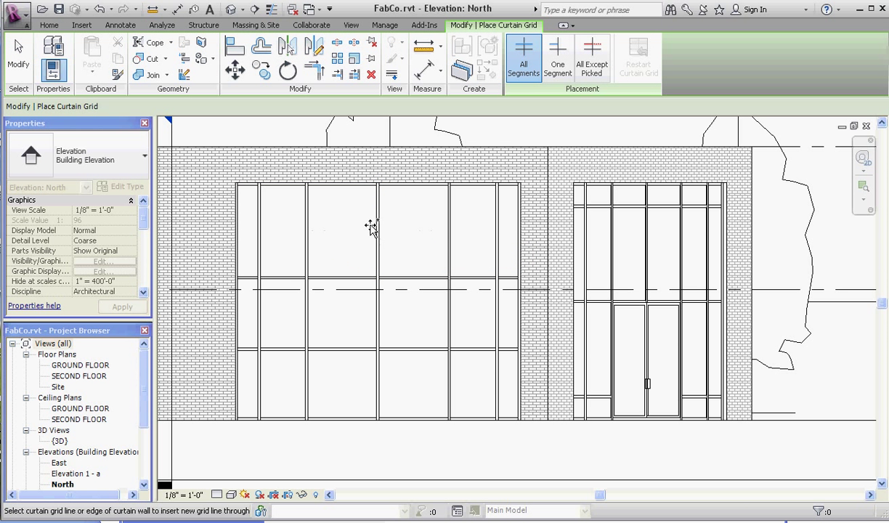
left_click(373, 230)
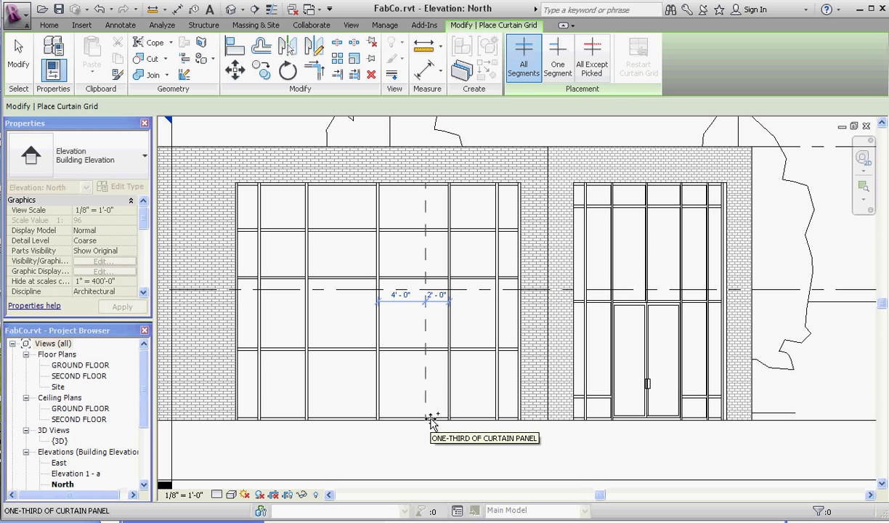
key("Escape")
key("Escape")
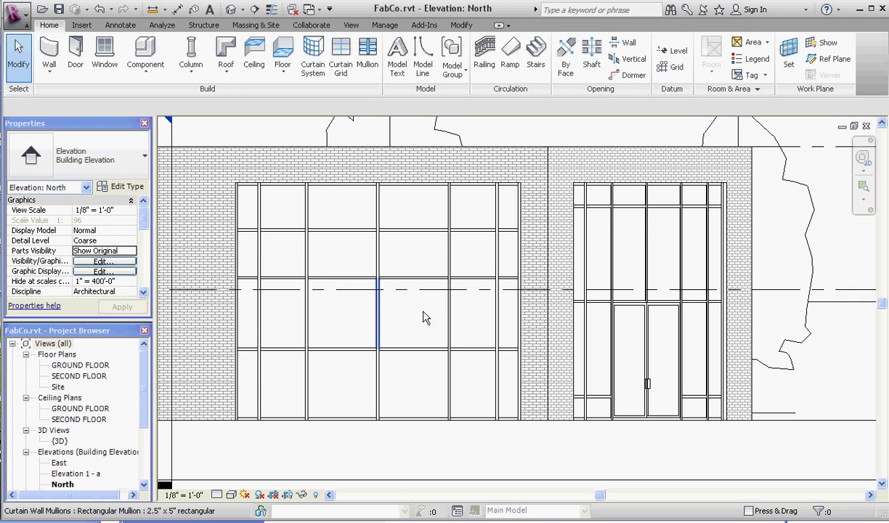
- Check the grid spacing, then widen the bay left of centre from 4'-0" to 5'-0"
left_click(309, 369)
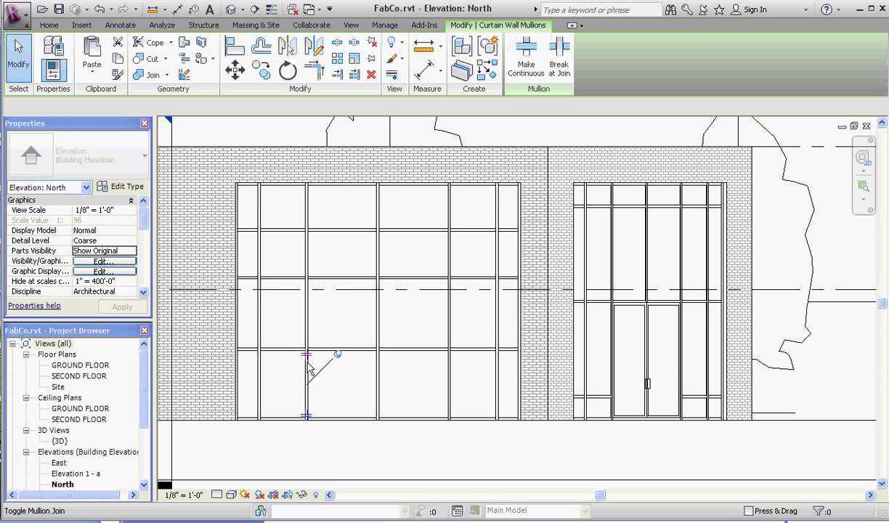
key("Escape")
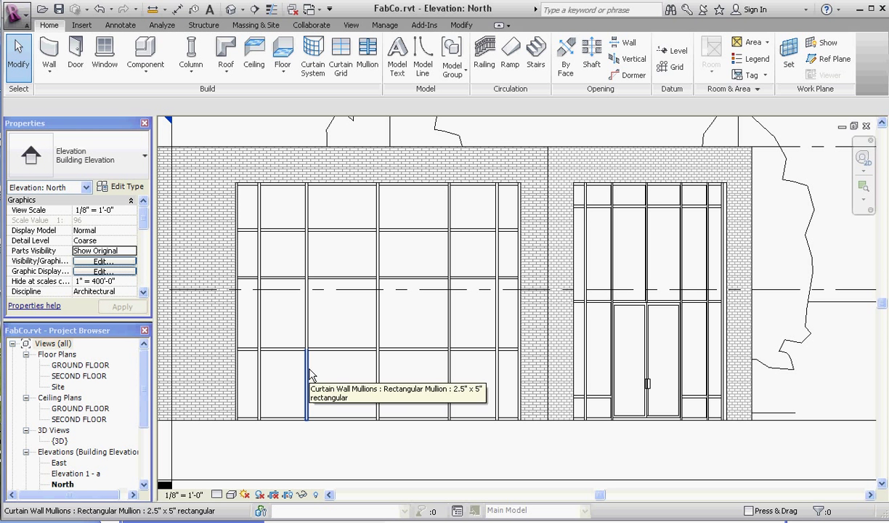
left_click(307, 369)
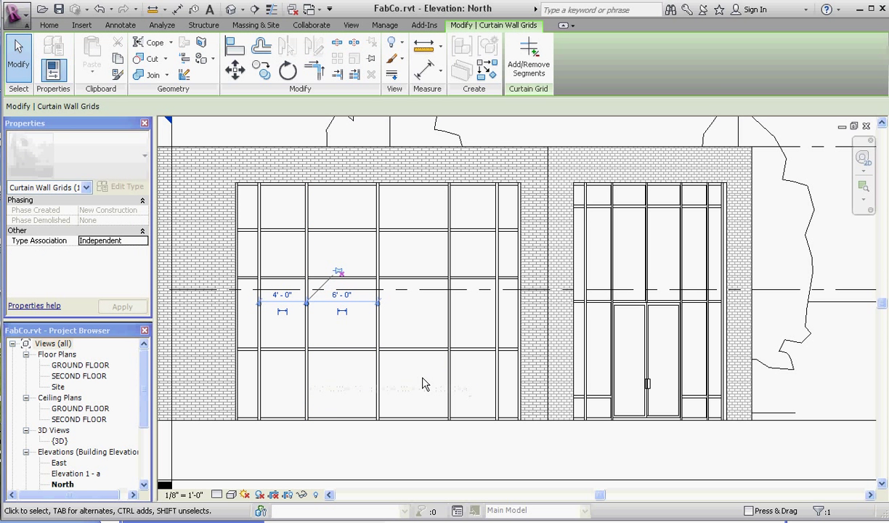
key("Escape")
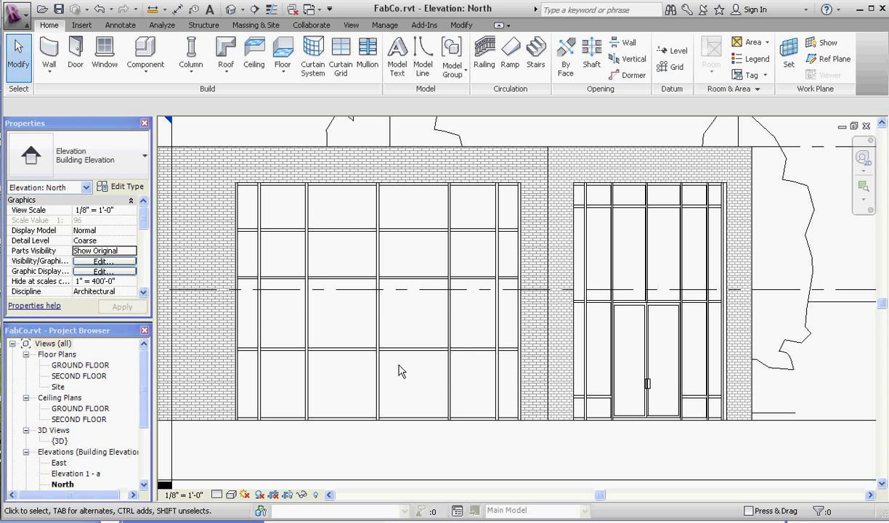
left_click(307, 323)
left_click(307, 317)
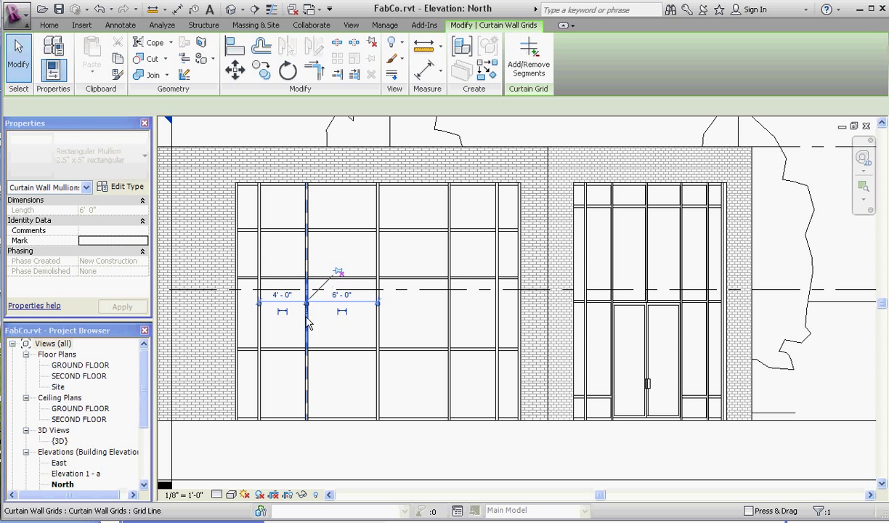
left_click(287, 297)
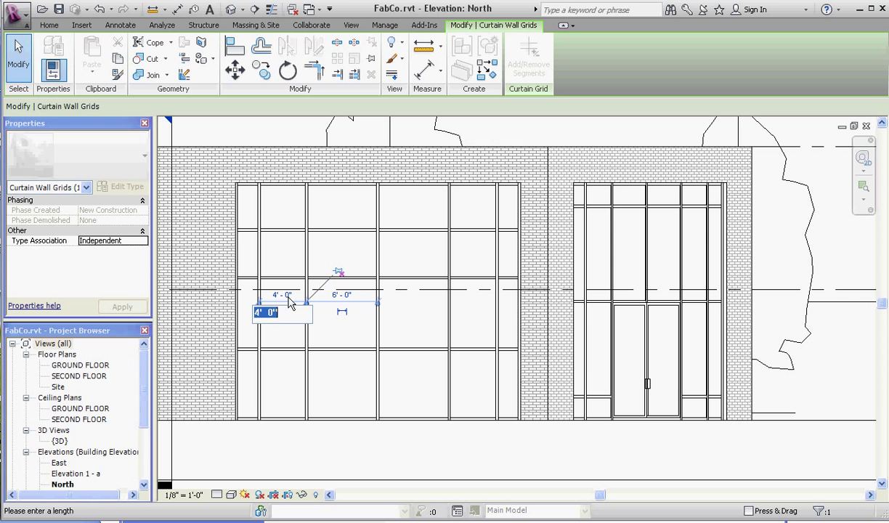
type("5")
key("Return")
key("Escape")
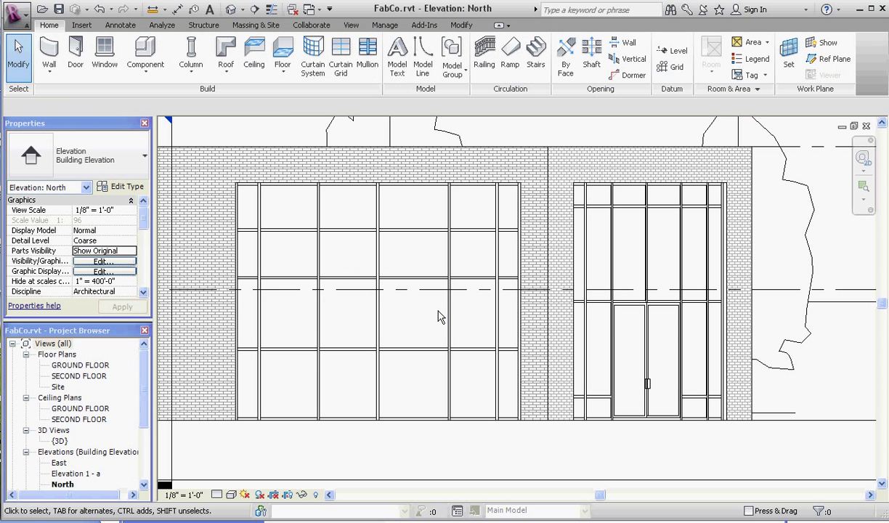
- Widen the bay right of centre from 4'-0" to 5'-0"
left_click(440, 308)
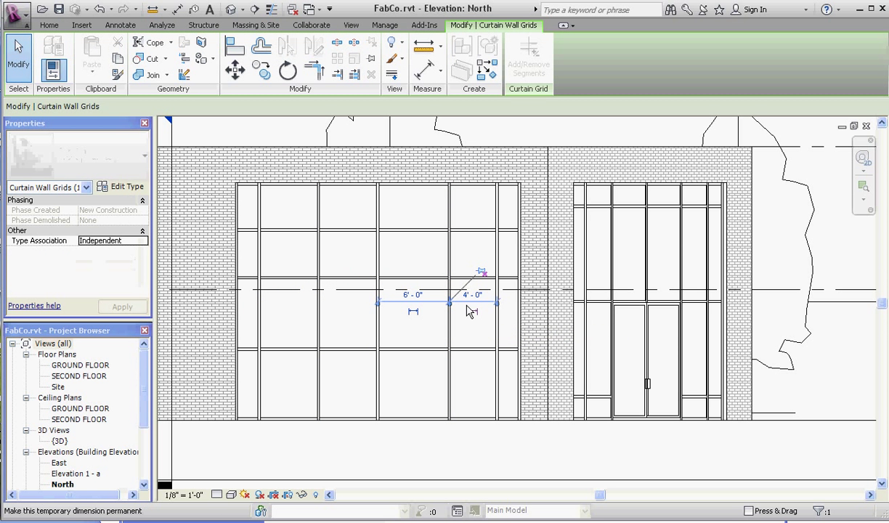
left_click(473, 296)
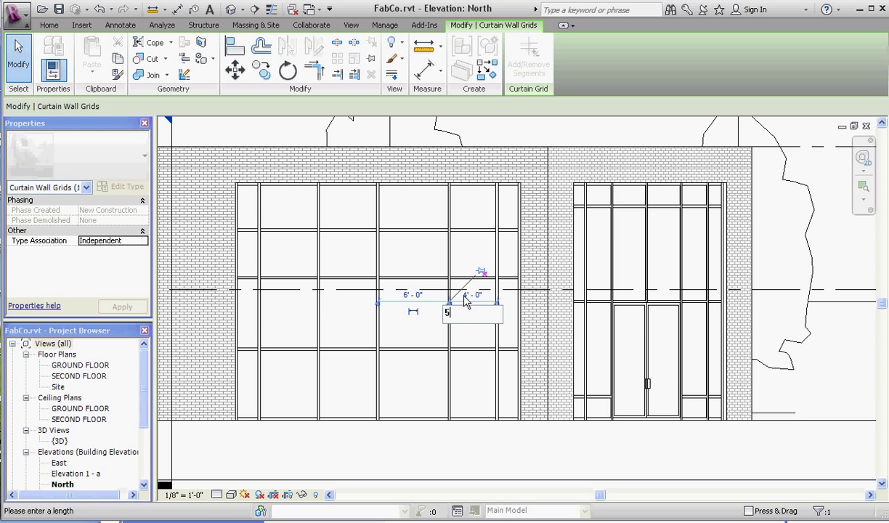
key("Return")
key("Escape")
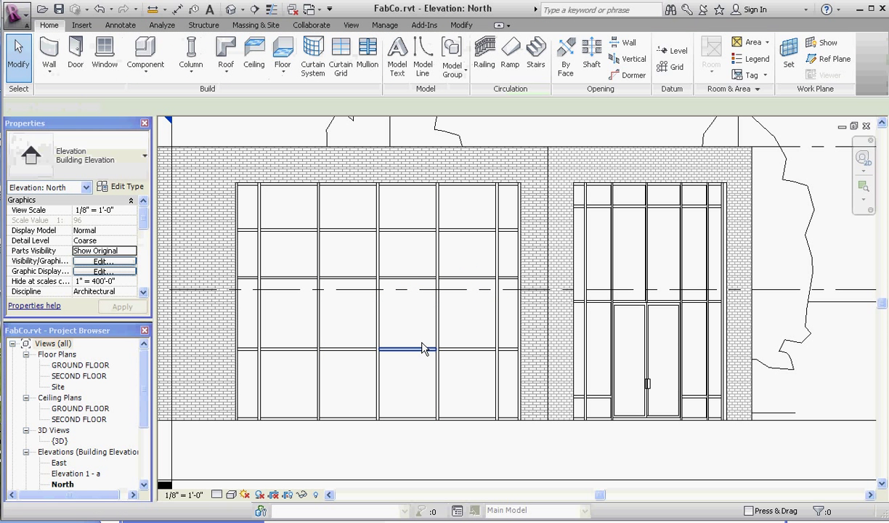
- Delete the two lower horizontal mullion segments and both central vertical mullion segments
left_click(379, 333)
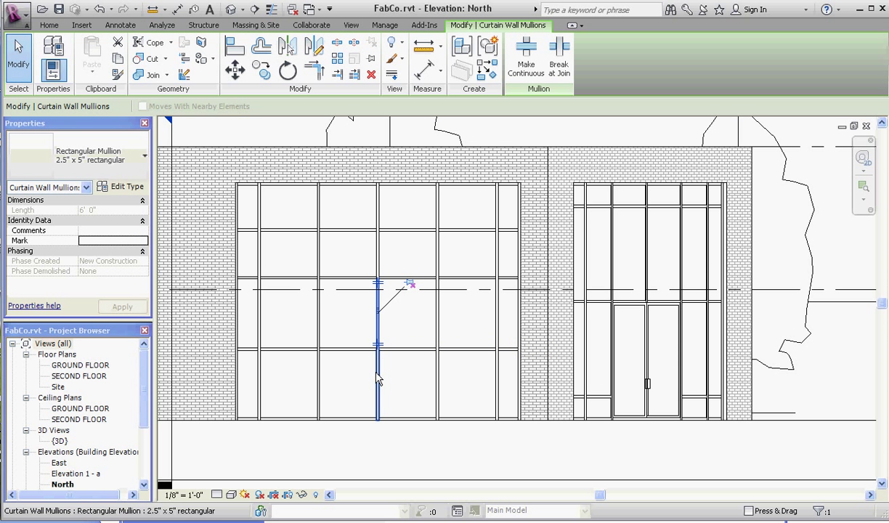
left_click(403, 349)
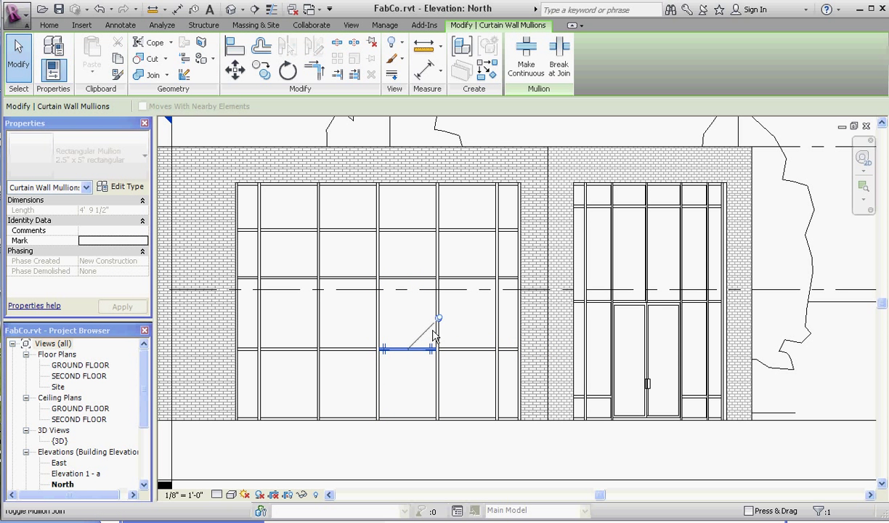
left_click(353, 350)
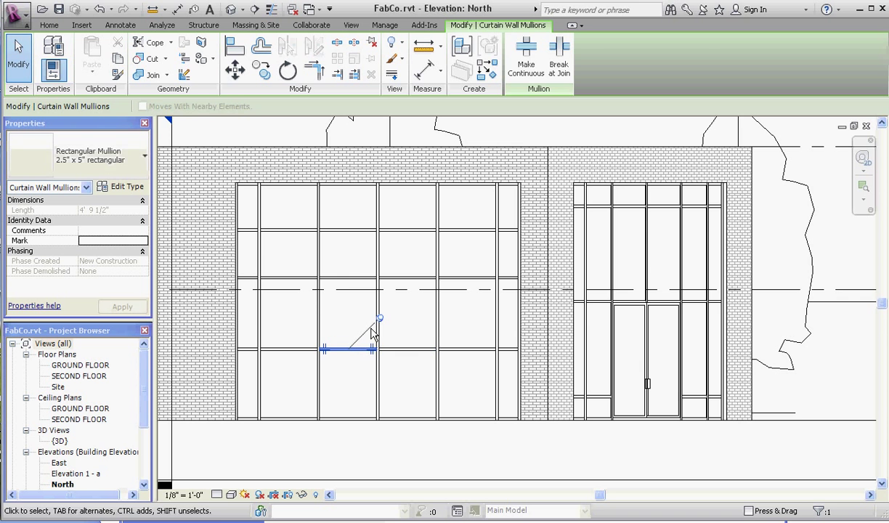
key("Escape")
left_click(394, 350)
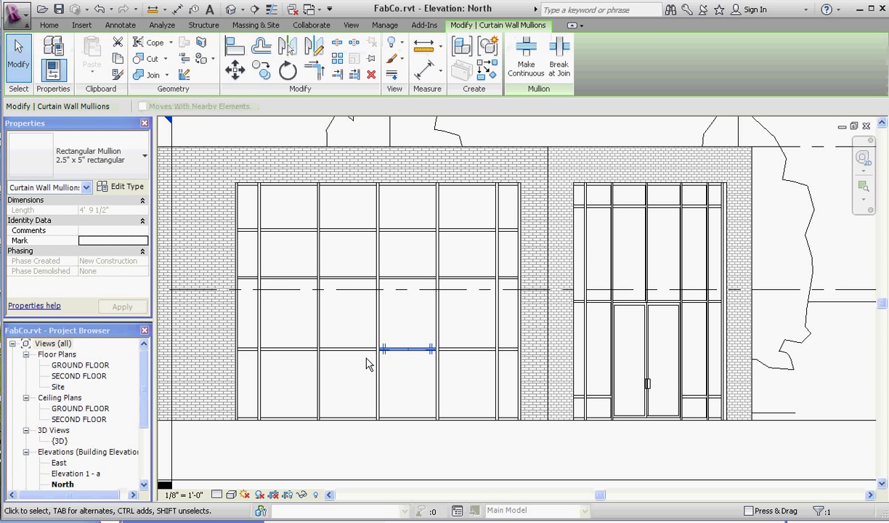
left_click(352, 350, "ctrl")
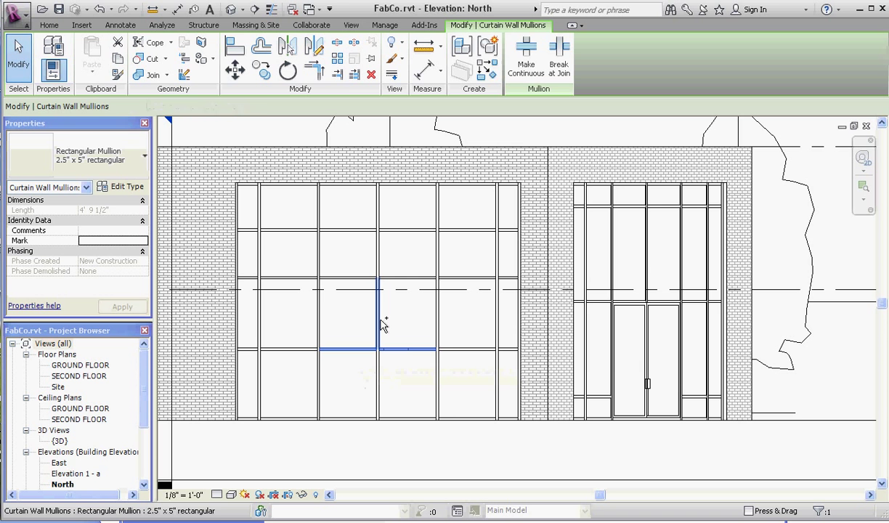
left_click(378, 330, "ctrl")
left_click(379, 374, "ctrl")
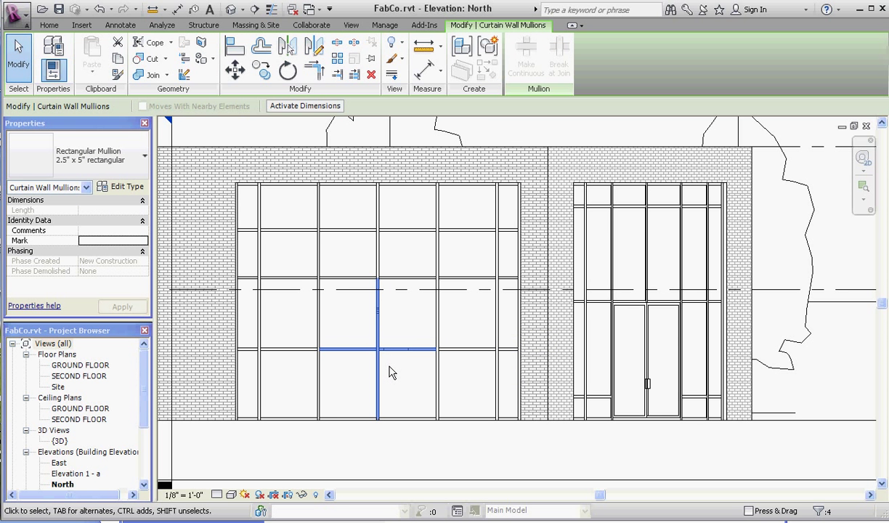
key("Delete")
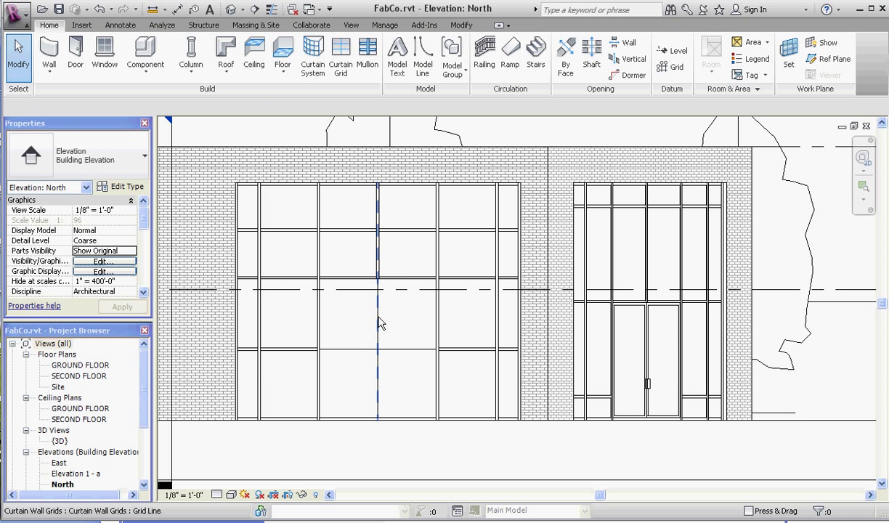
- Remove the middle and lowest segments of the central vertical grid line
left_click(379, 324)
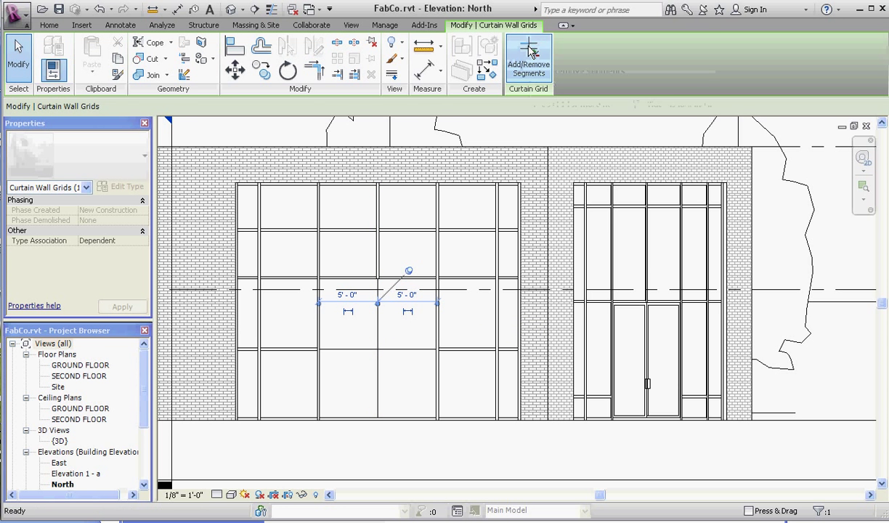
left_click(529, 53)
left_click(377, 346)
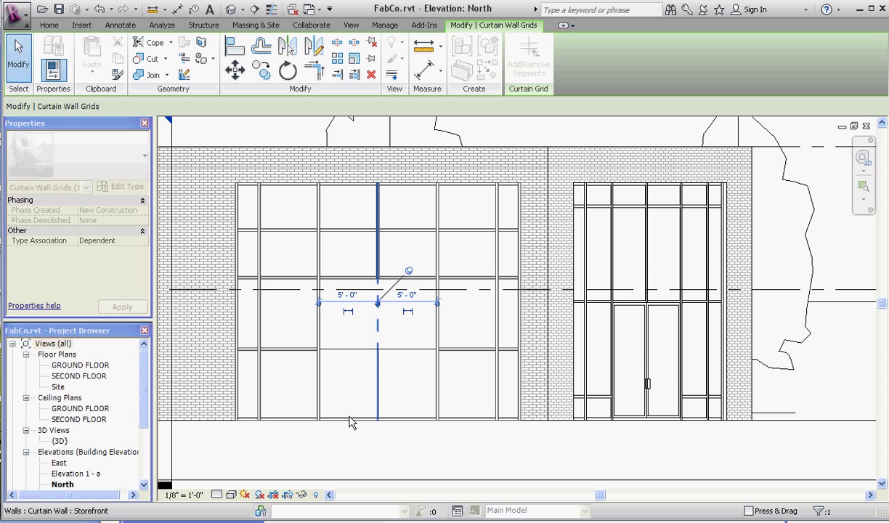
left_click(383, 364)
key("Escape")
key("Escape")
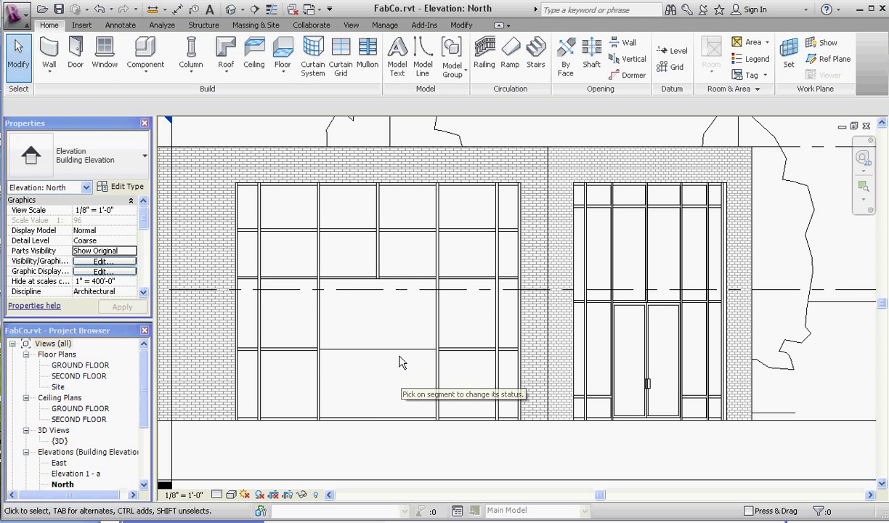
- Remove the horizontal grid segment spanning the central opening
left_click(401, 351)
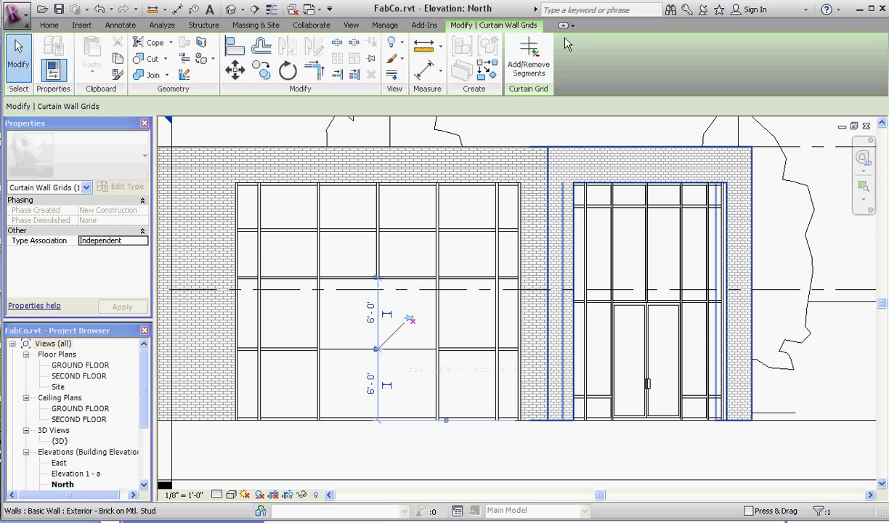
left_click(529, 54)
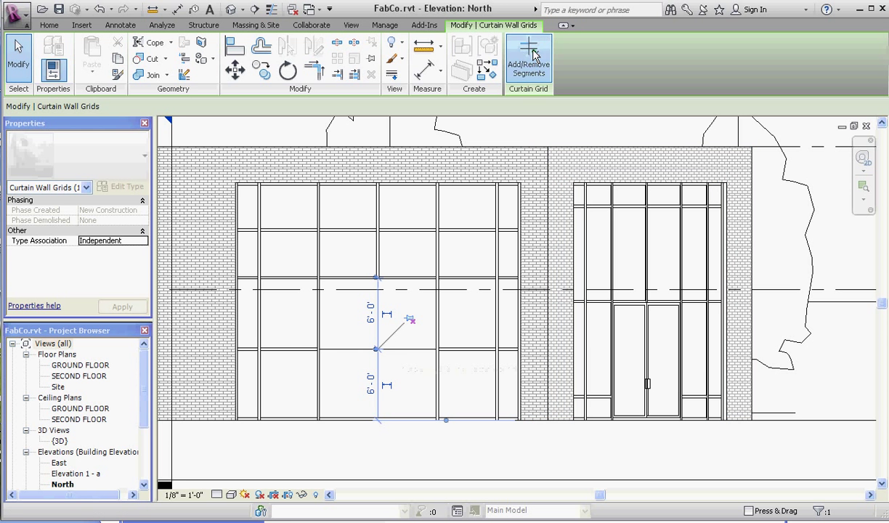
left_click(408, 351)
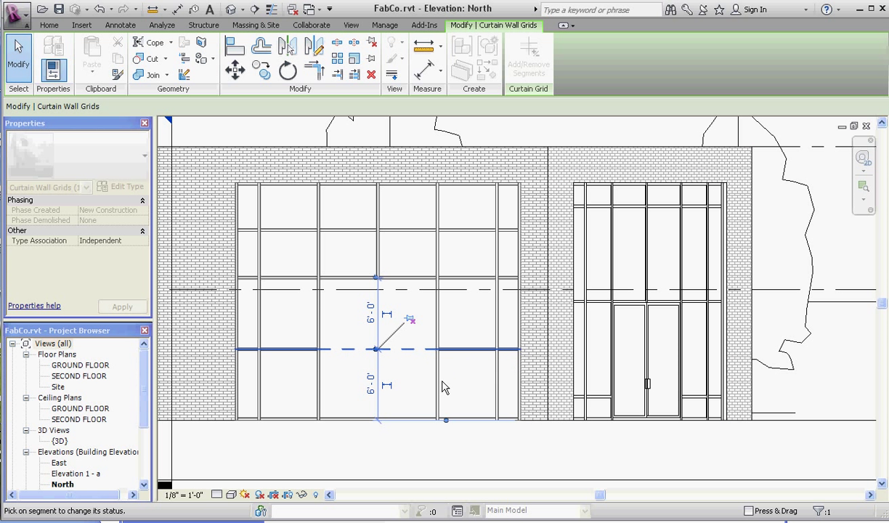
key("Escape")
key("Escape")
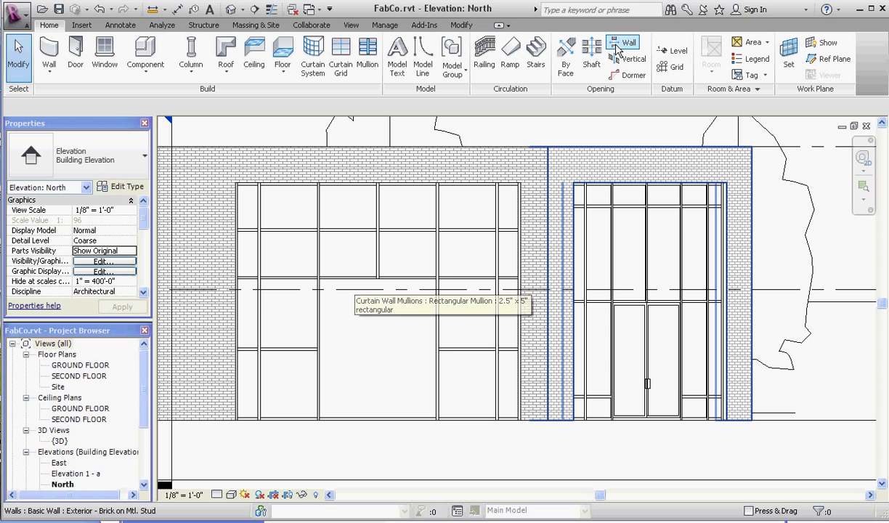
- Load Curtain Wall-Store Front-Dbl.rfa from the Doors family folder into the project
left_click(82, 26)
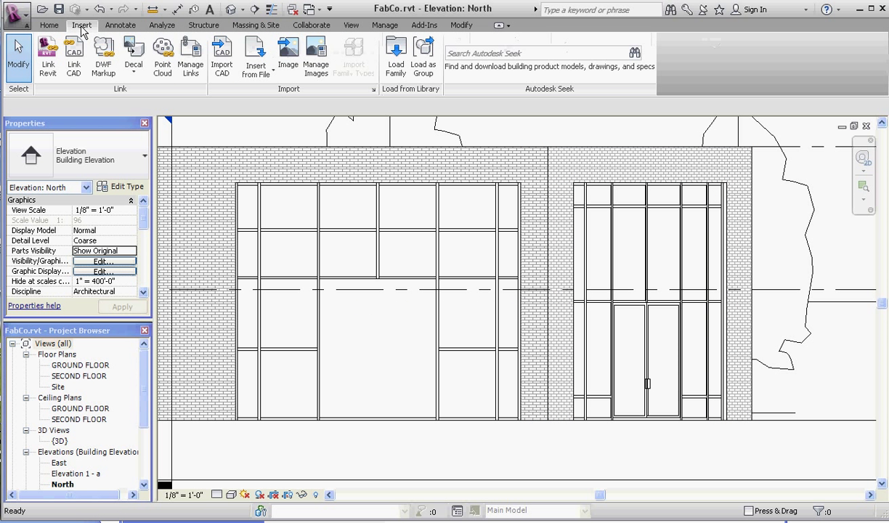
left_click(397, 62)
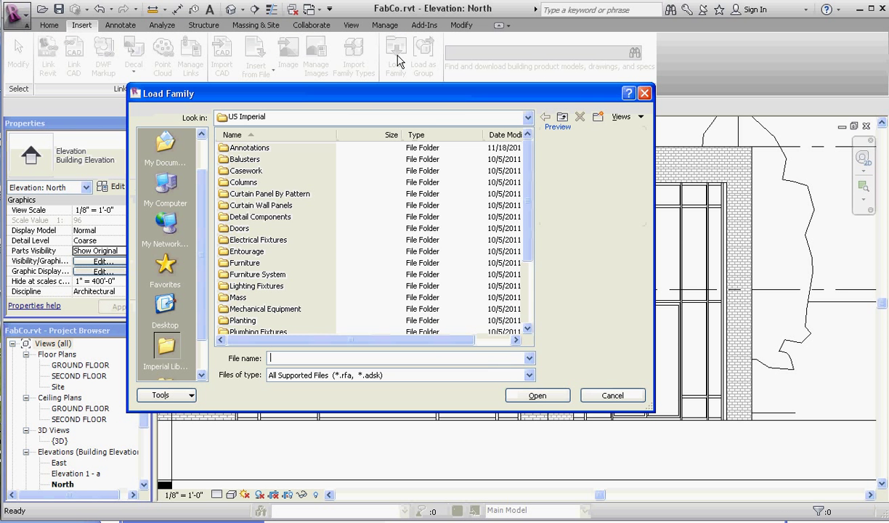
double_click(237, 229)
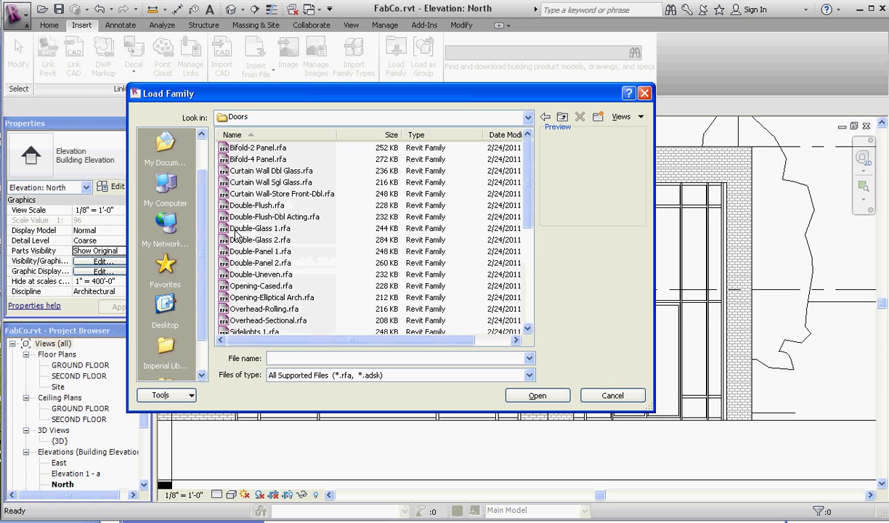
mouse_move(529, 220)
left_mouse_down()
mouse_move(528, 324)
mouse_move(538, 214)
left_mouse_up()
left_click(270, 195)
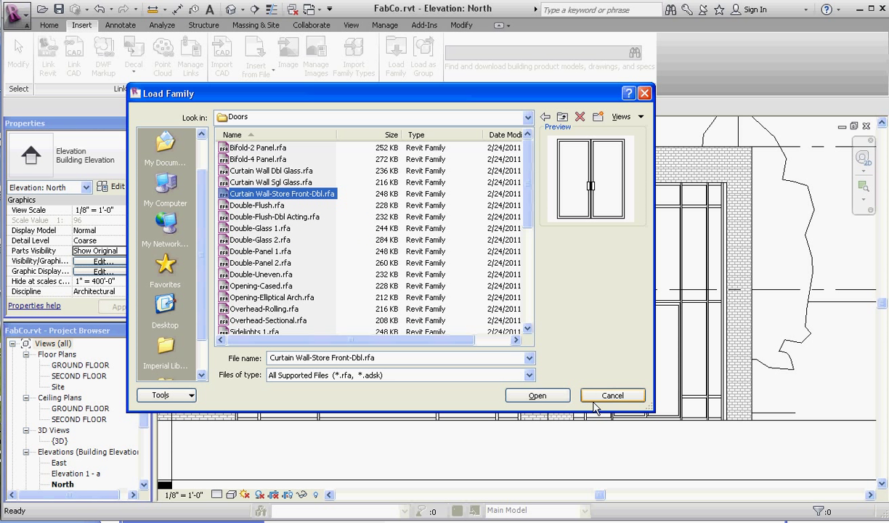
left_click(558, 398)
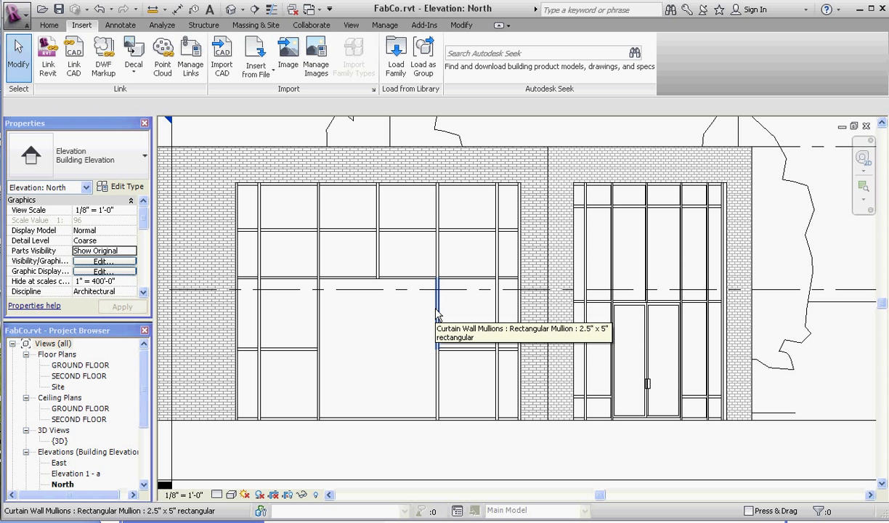
- Select the large lower glazed panel and change its type to Store Front Double Door
key("Tab")
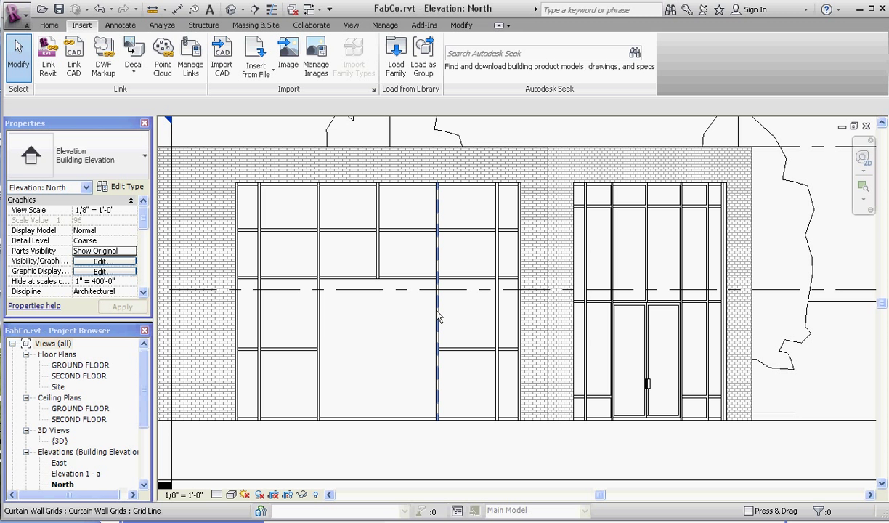
key("Tab")
key("Tab")
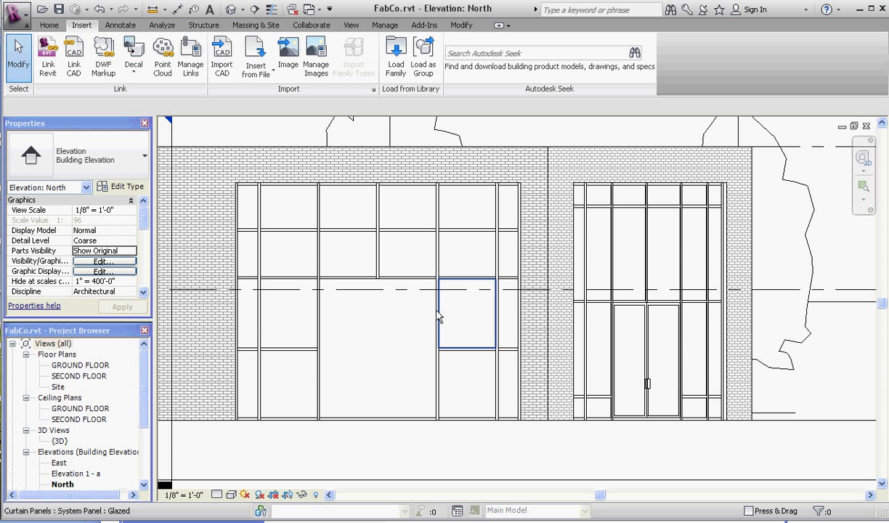
key("Tab")
key("Tab")
key("Tab")
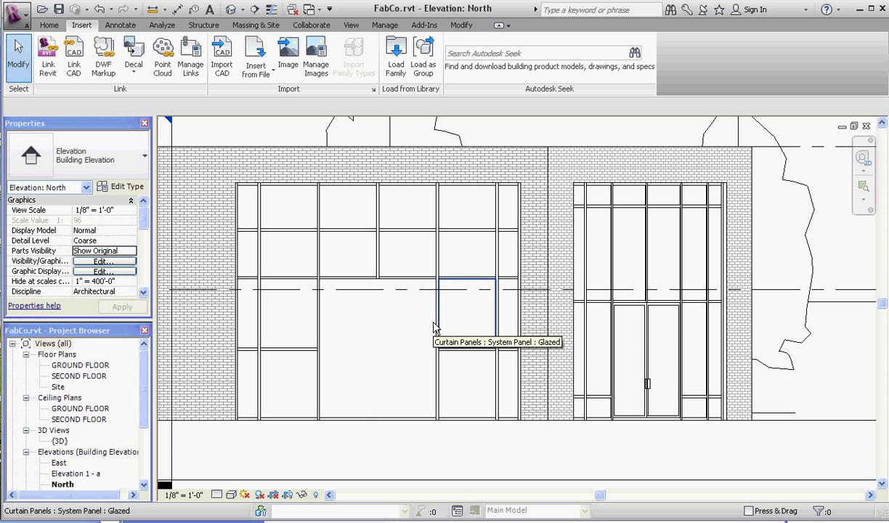
key("Tab")
key("Tab")
key("Tab")
key("Tab")
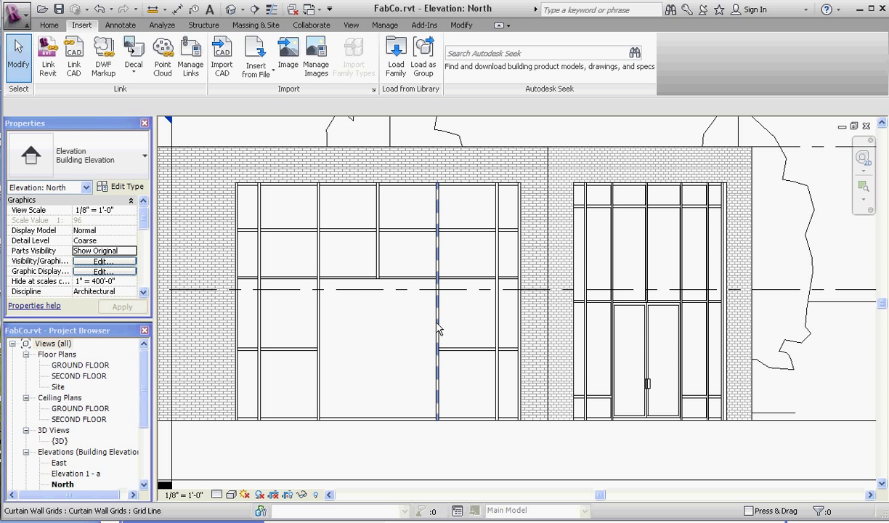
key("Tab")
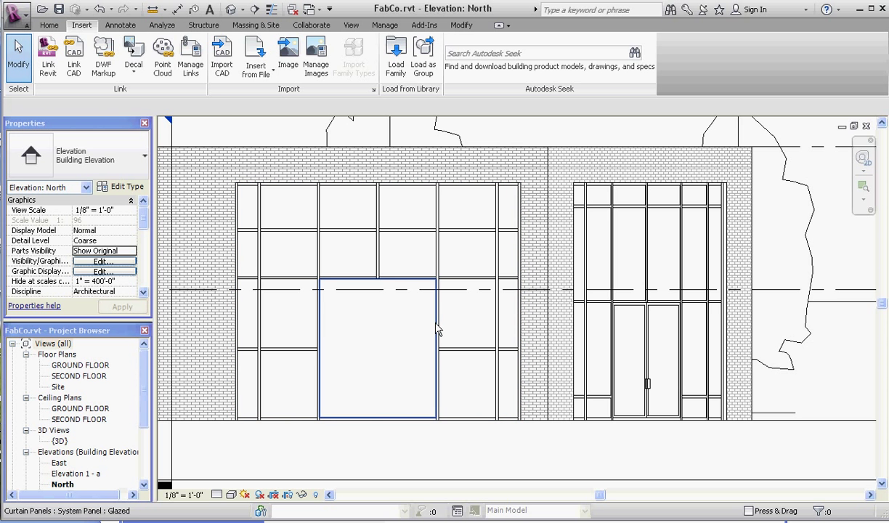
left_click(438, 331)
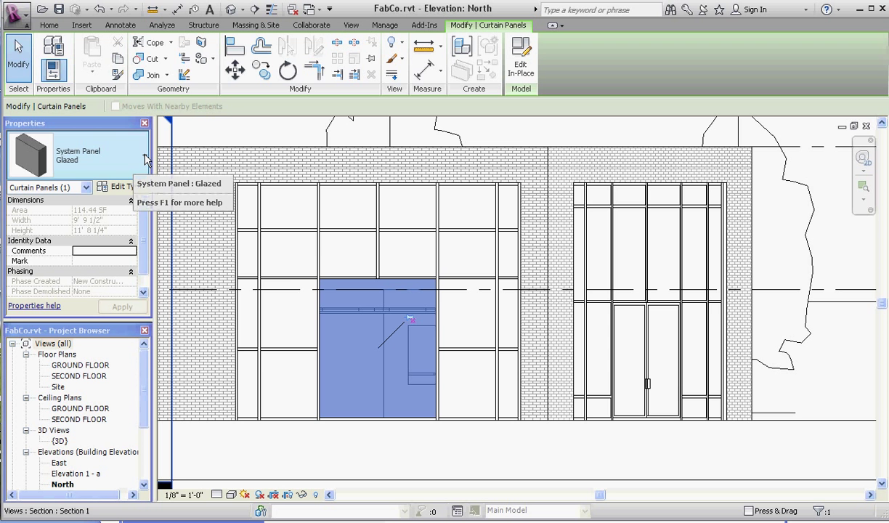
left_click(144, 157)
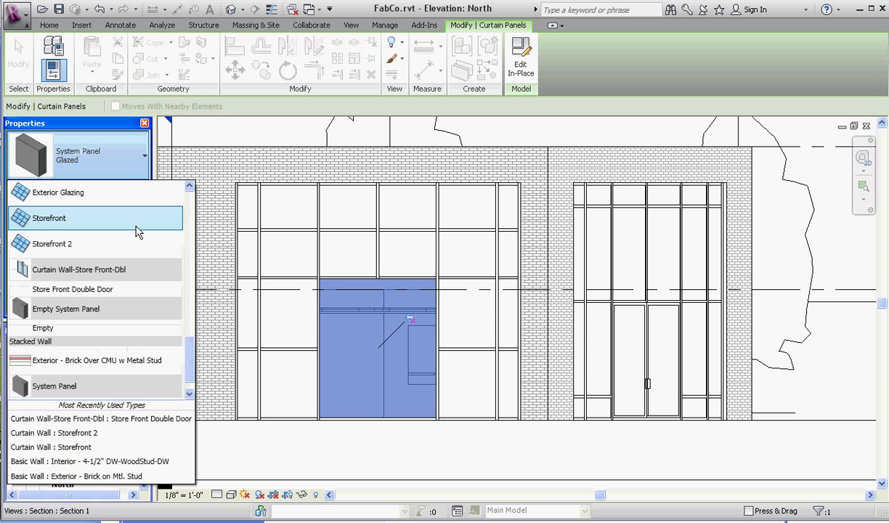
mouse_move(106, 292)
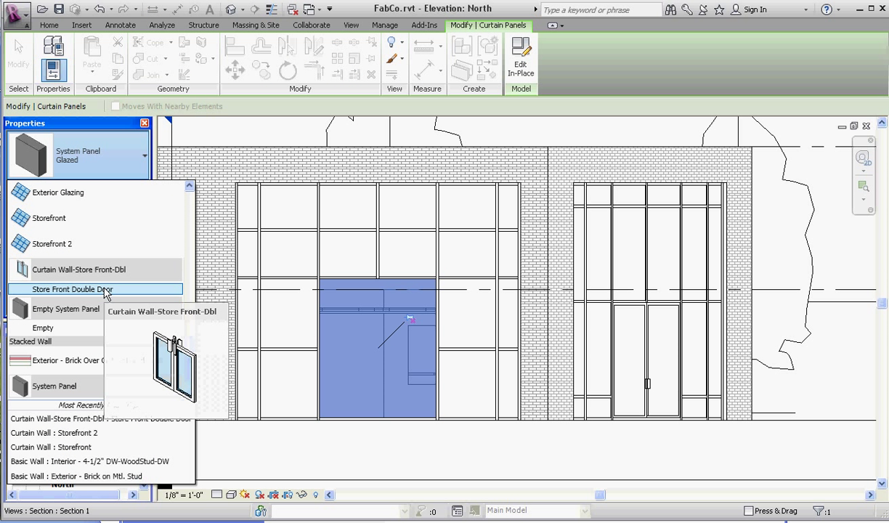
left_click(105, 290)
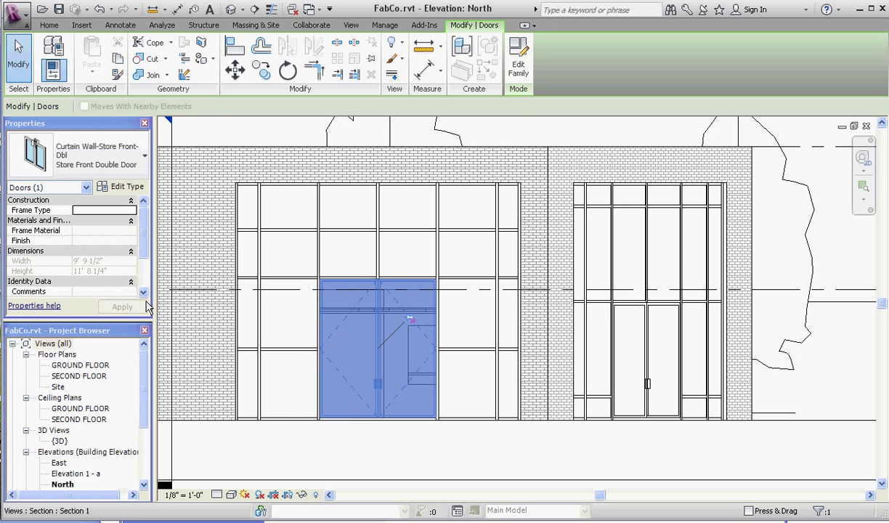
left_click(478, 454)
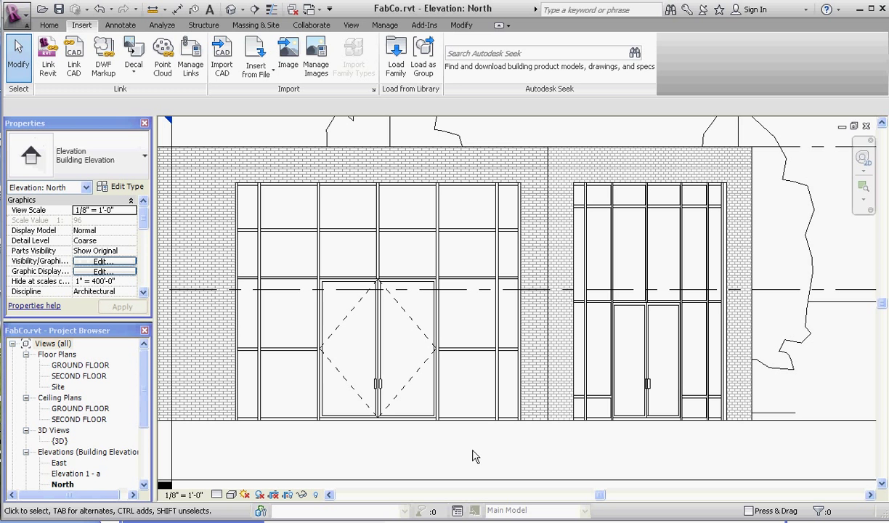
left_click(410, 322)
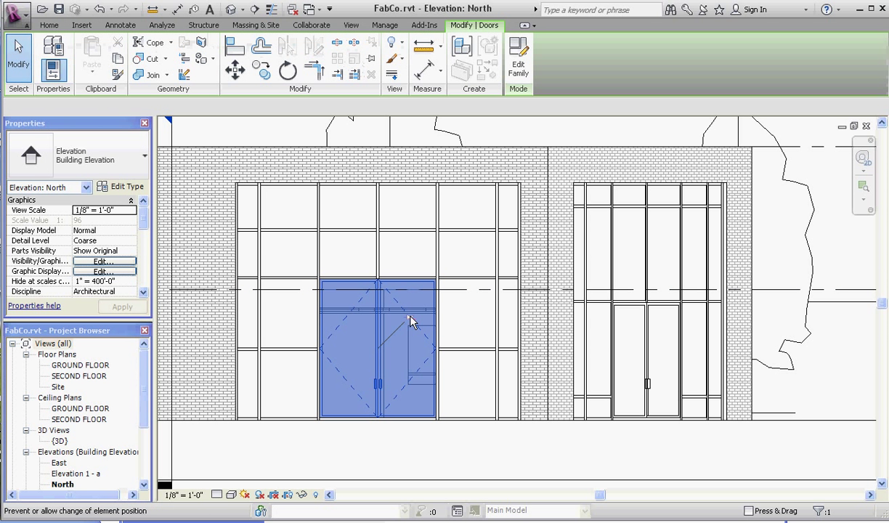
left_click(410, 320)
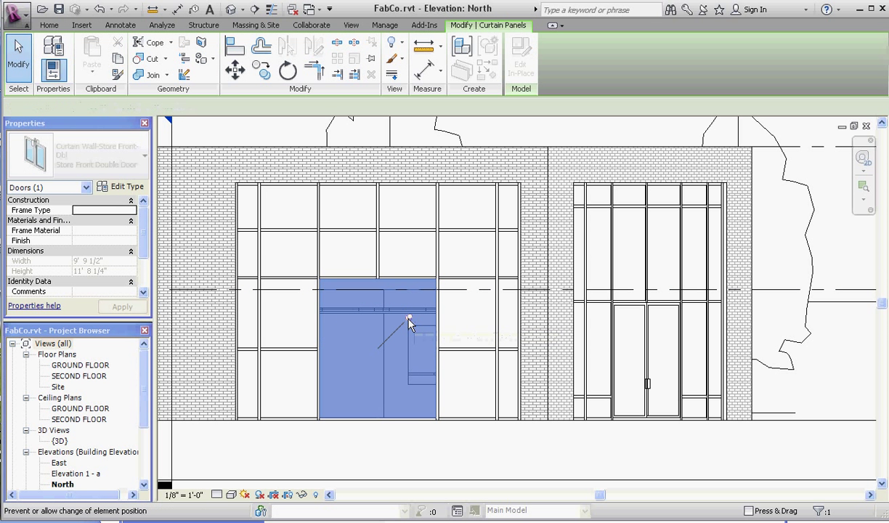
key("Delete")
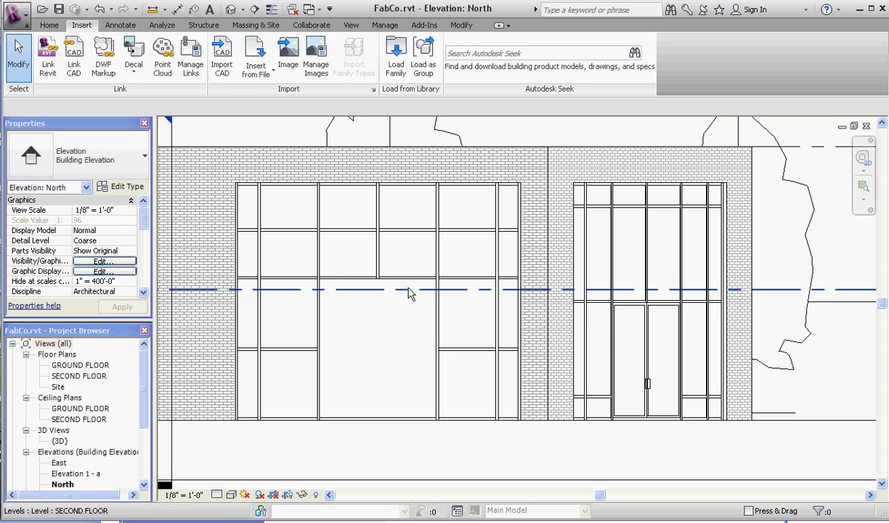
key("Tab")
key("Tab")
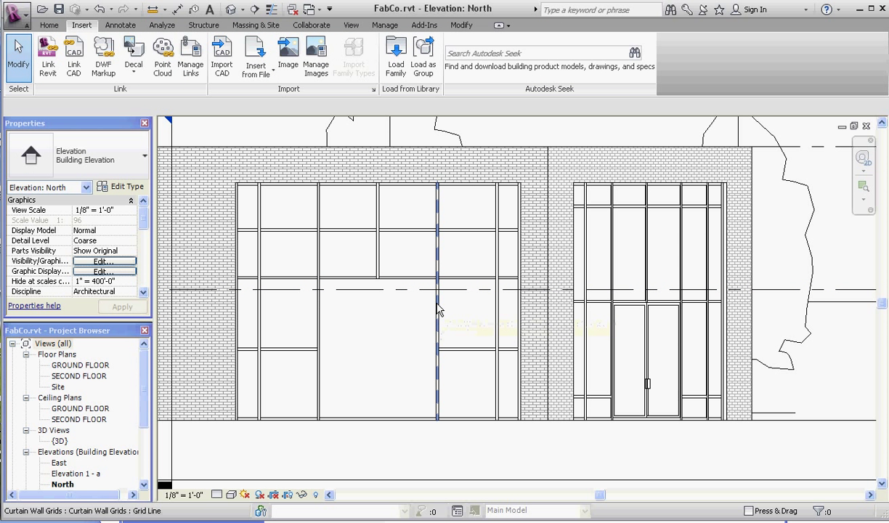
key("Tab")
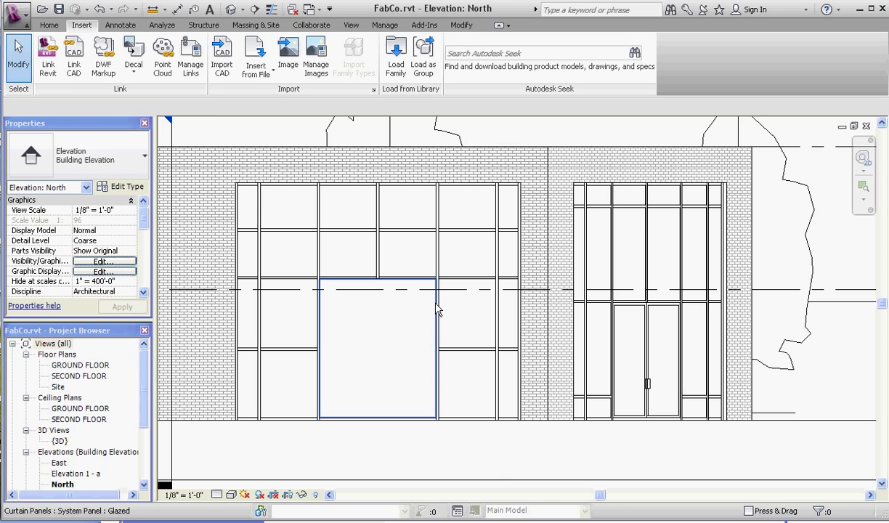
left_click(438, 309)
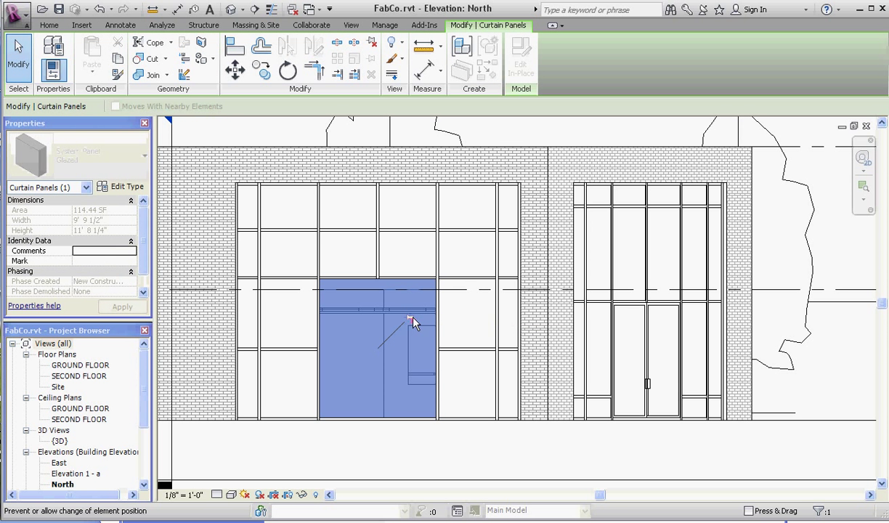
key("Delete")
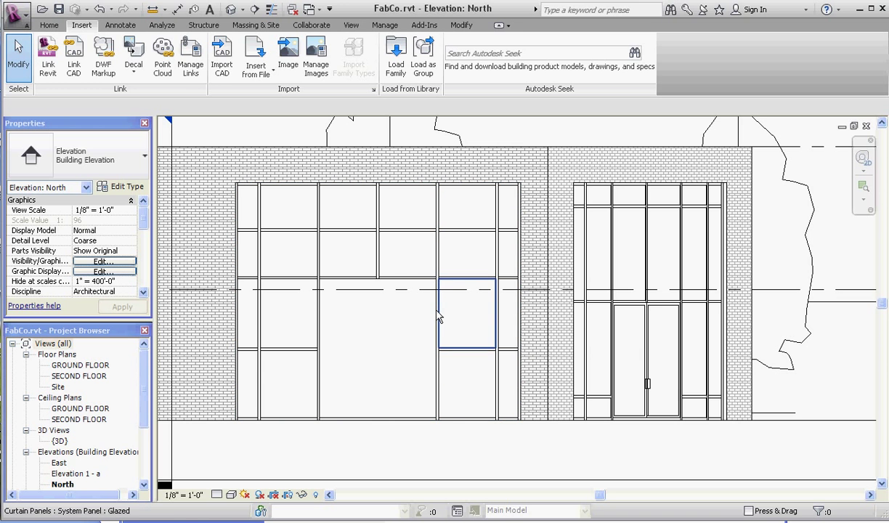
left_click(438, 318)
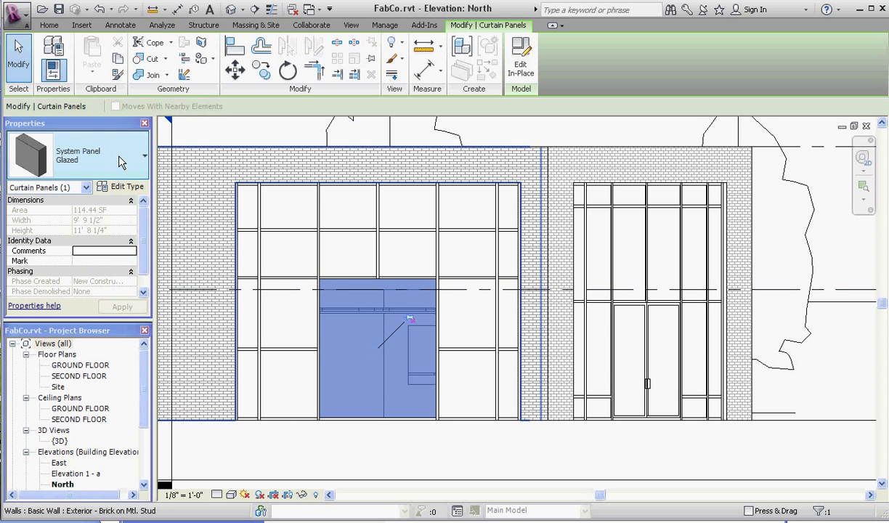
left_click(146, 157)
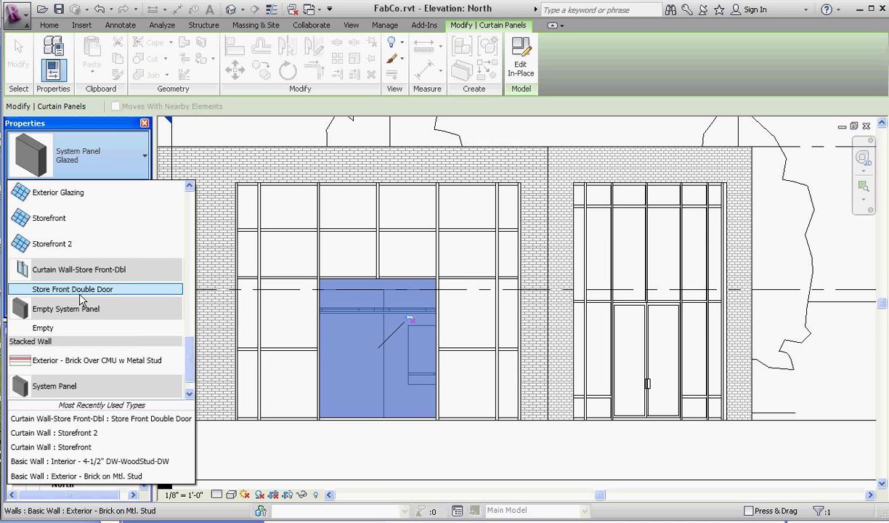
left_click(79, 290)
left_click(444, 451)
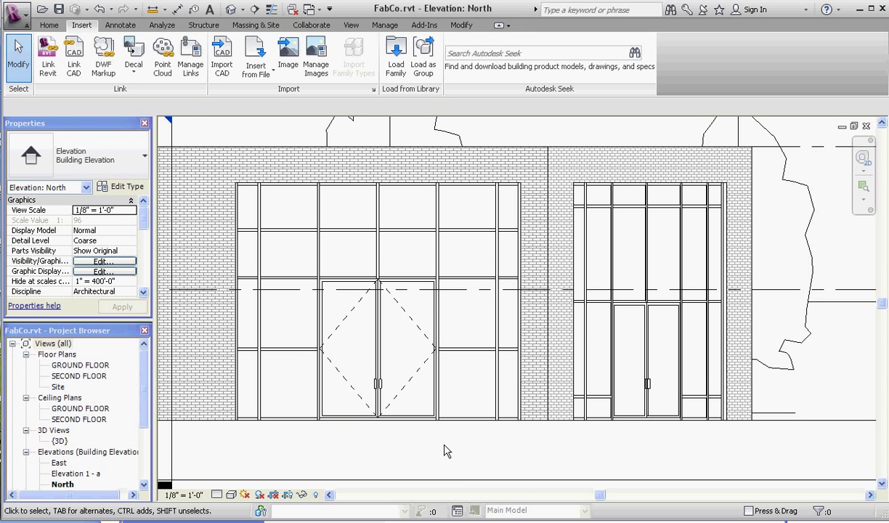
scroll(444, 452, "up", 2)
- Open the {3D} view and orbit the model to face the storefront side
double_click(59, 442)
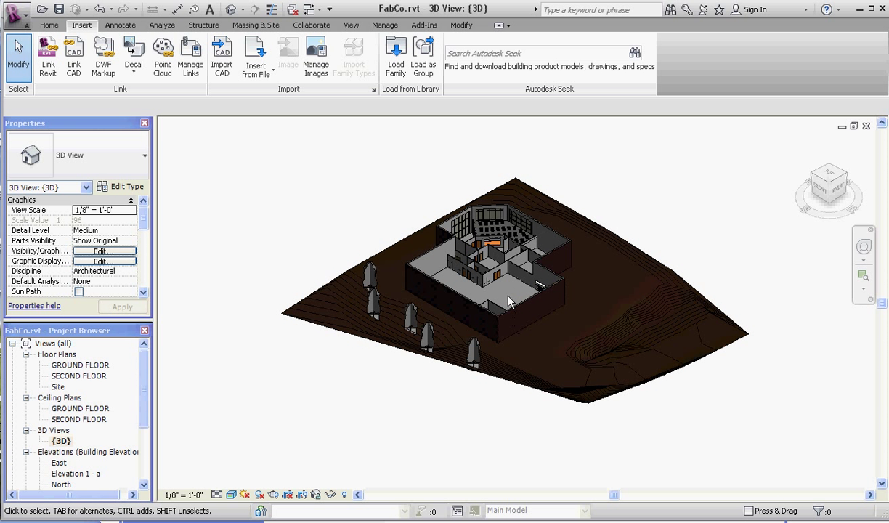
middle_click_drag(496, 256, 223, 240, "shift")
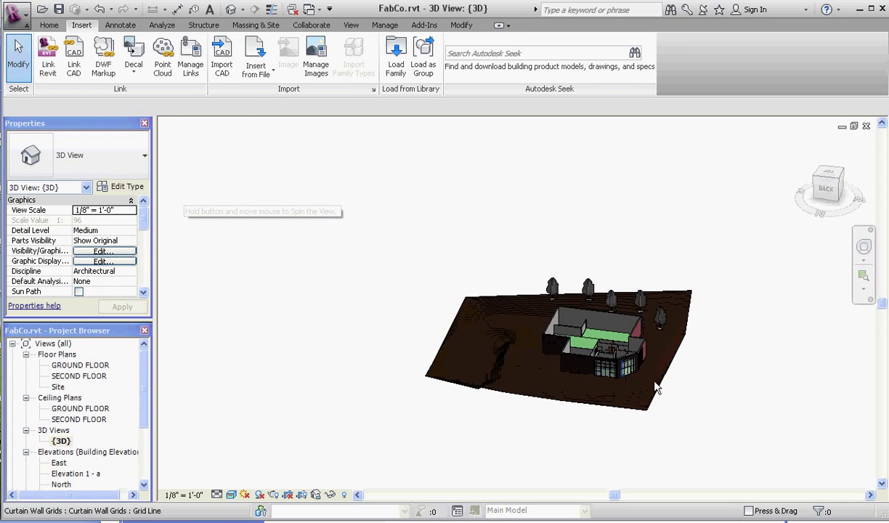